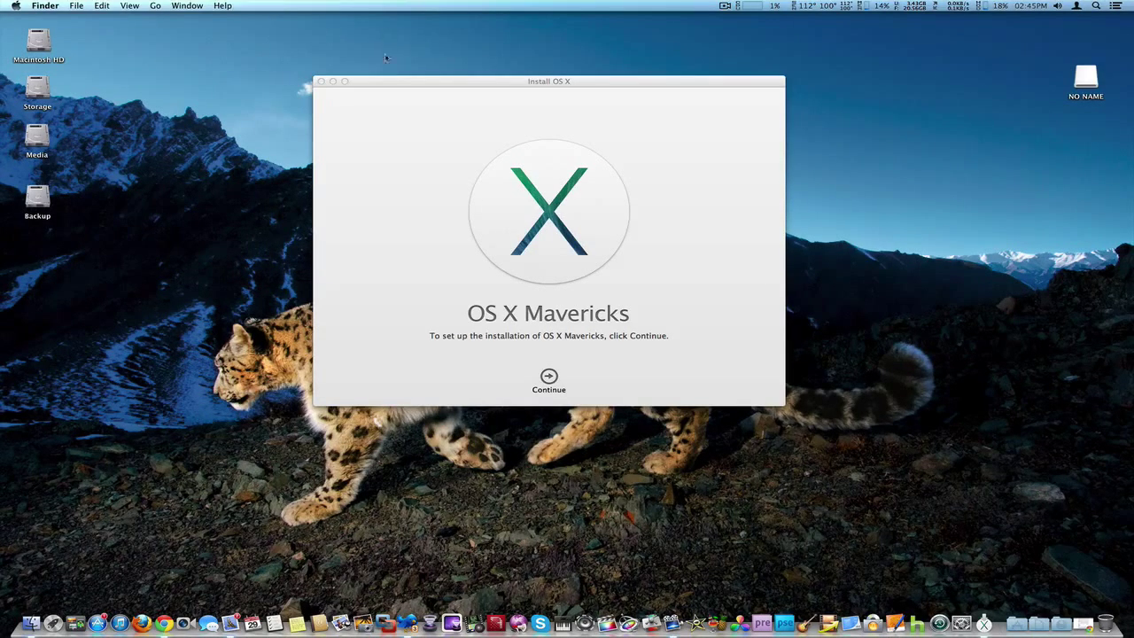
- Move the Mavericks installer window aside and quit Install OS X
drag(403, 85, 396, 80)
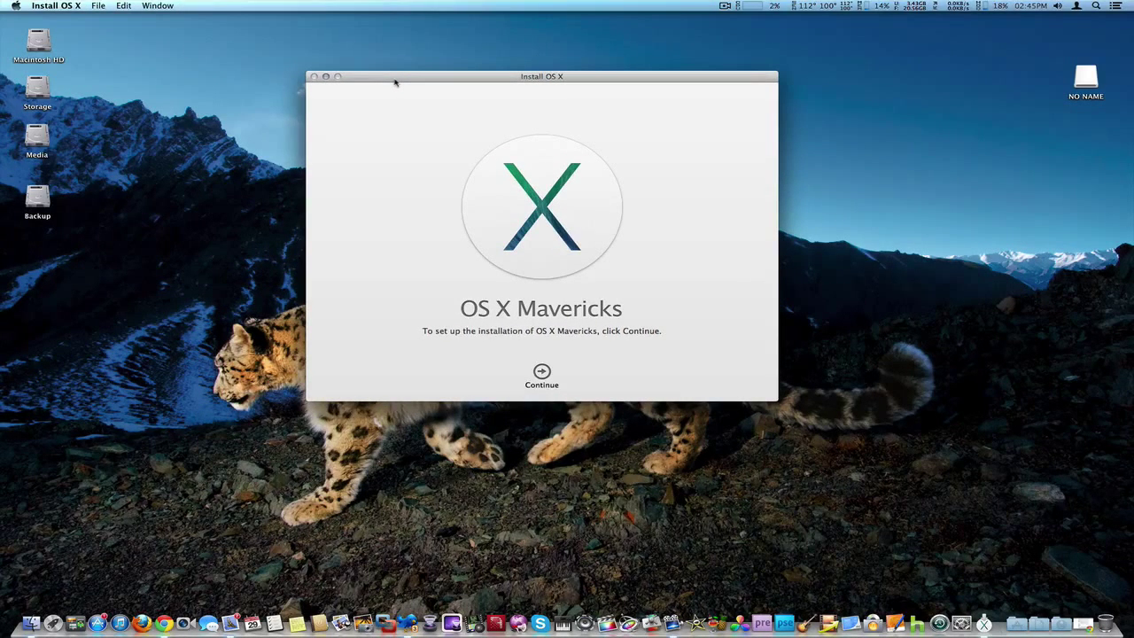
click(1010, 611)
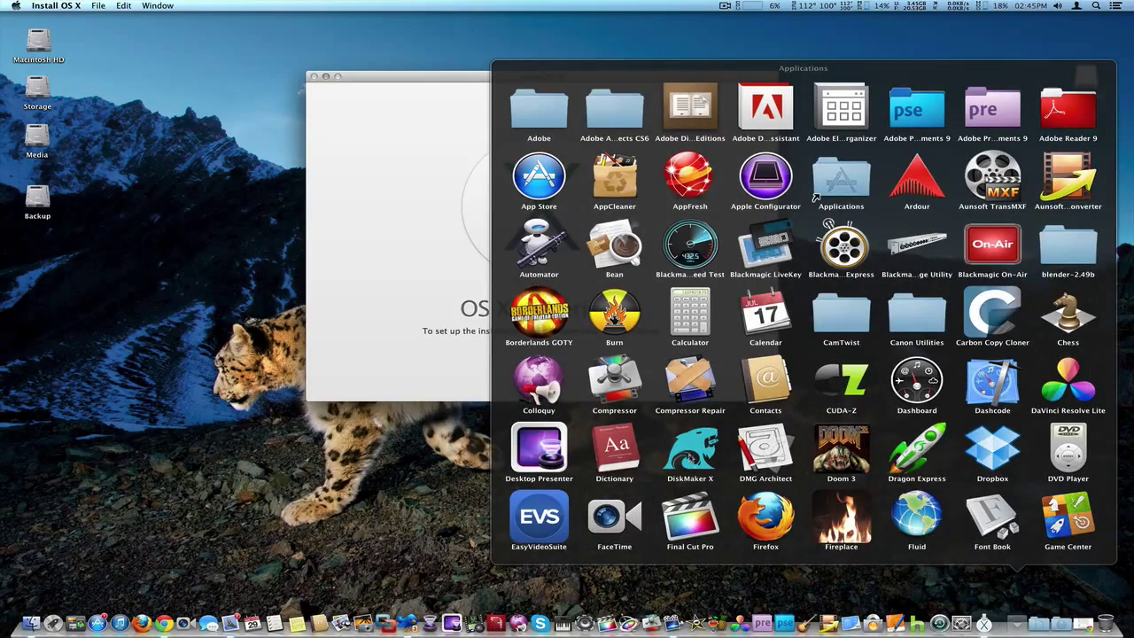
click(379, 500)
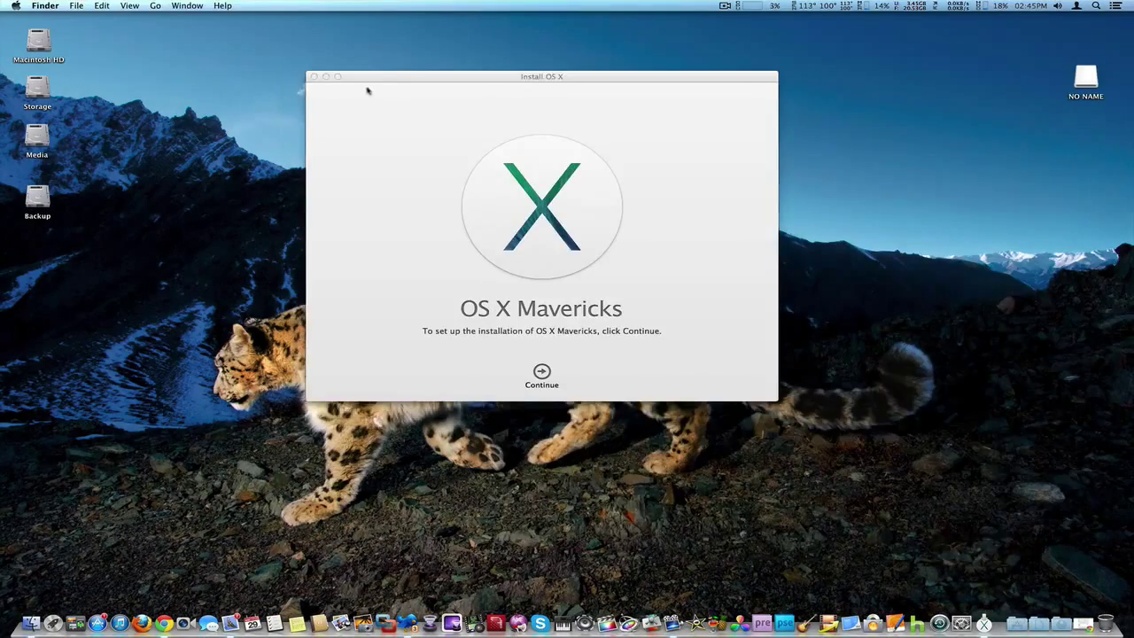
drag(374, 82, 269, 88)
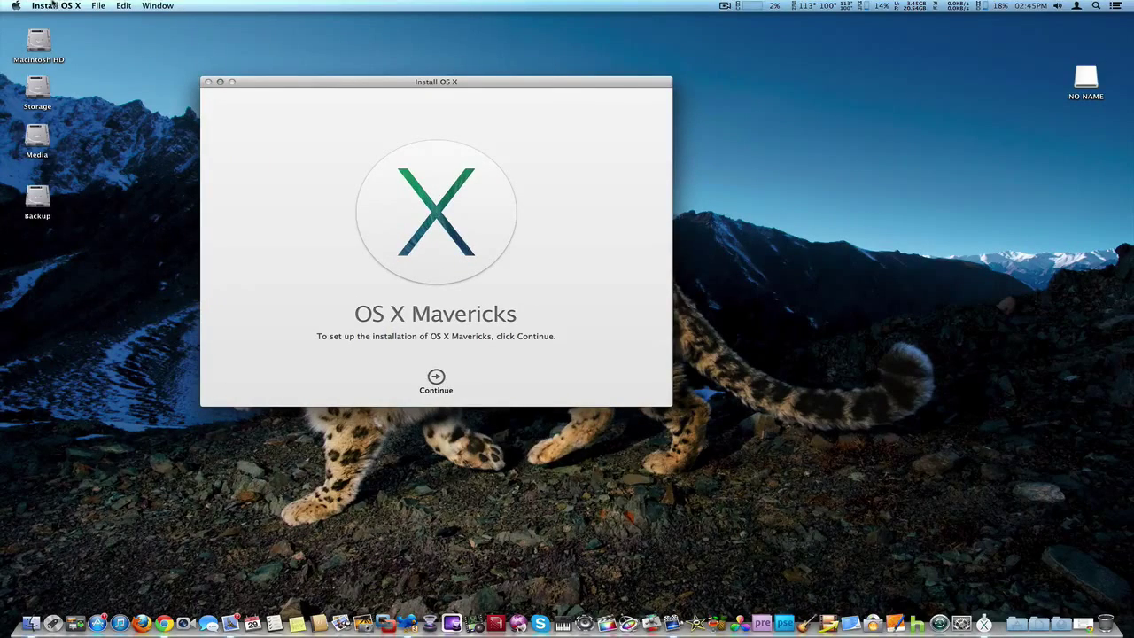
click(53, 5)
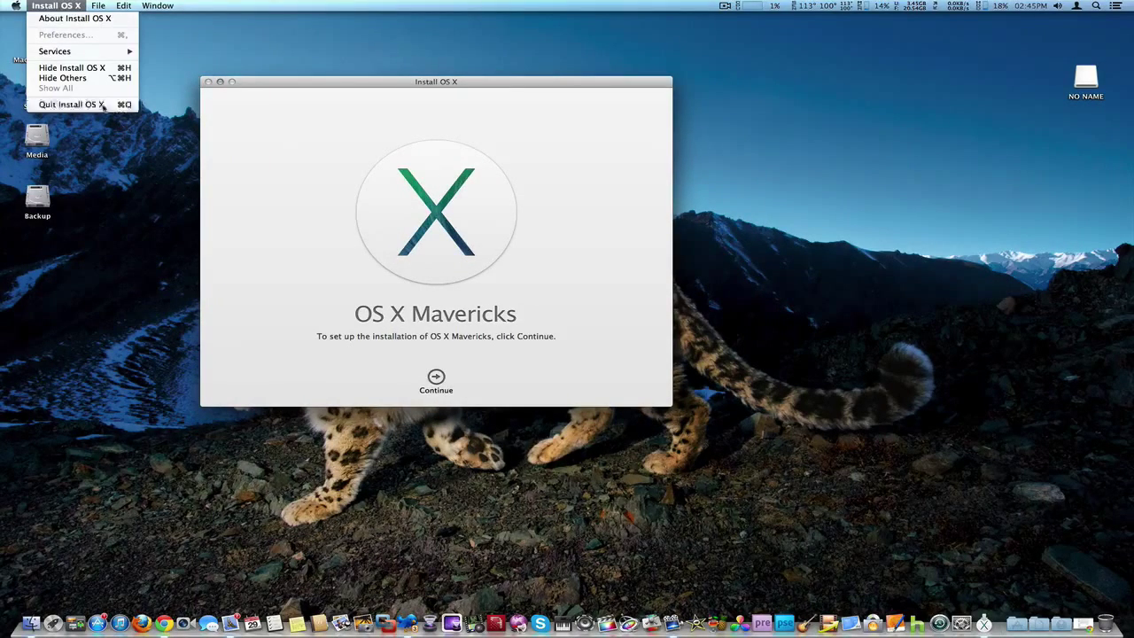
click(71, 104)
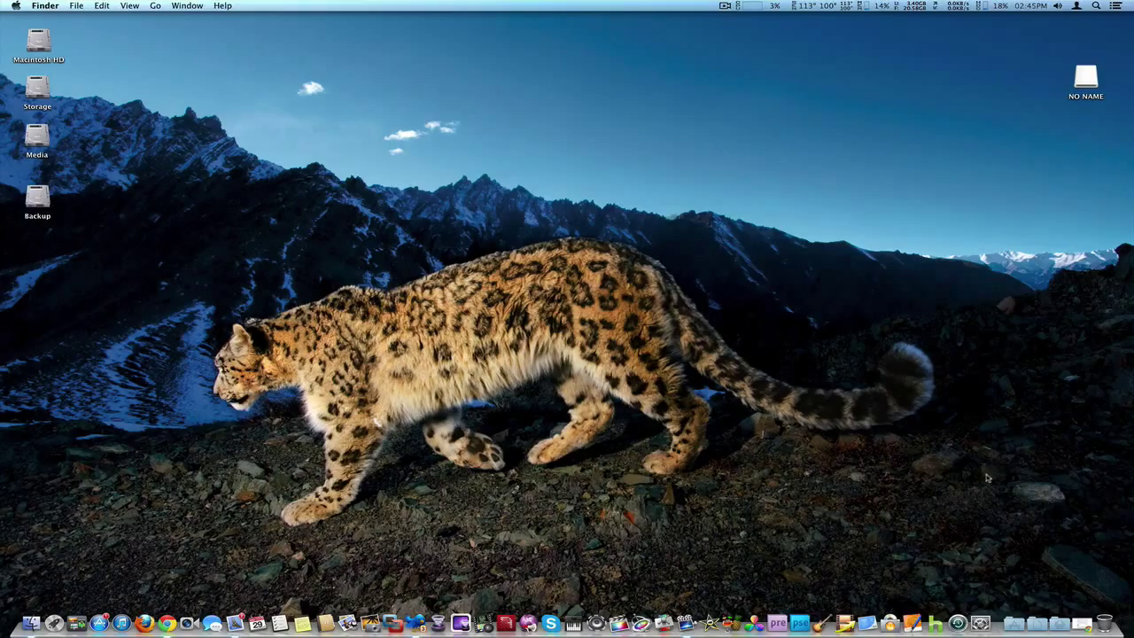
- Launch DiskMaker X from Applications, allow it past the Gatekeeper warning, and choose Mavericks (10.9)
click(1028, 615)
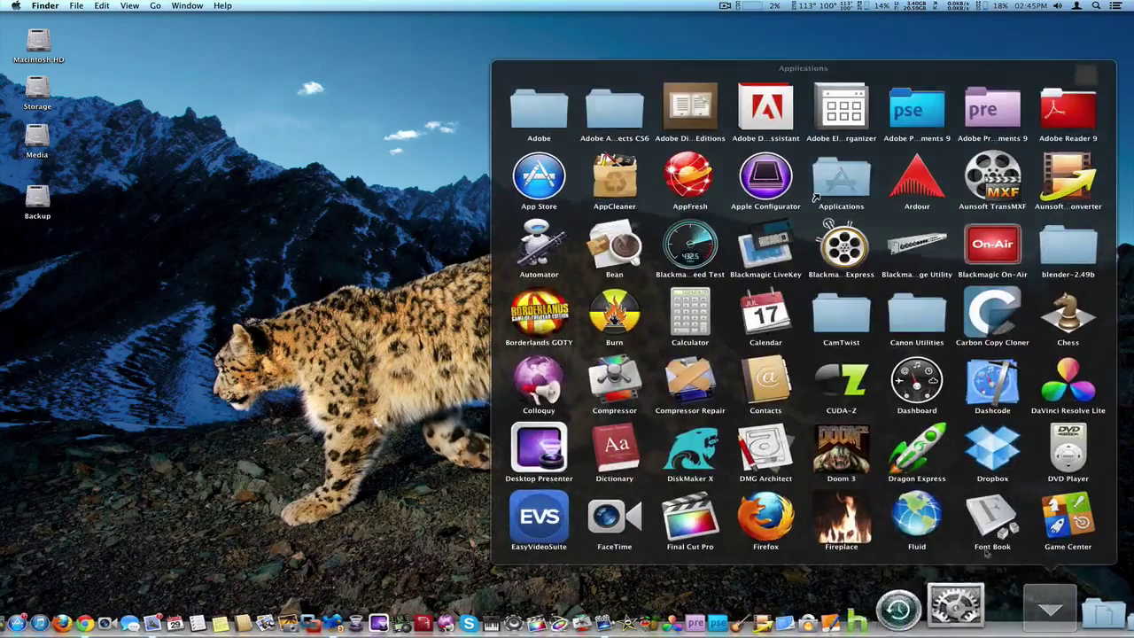
click(696, 453)
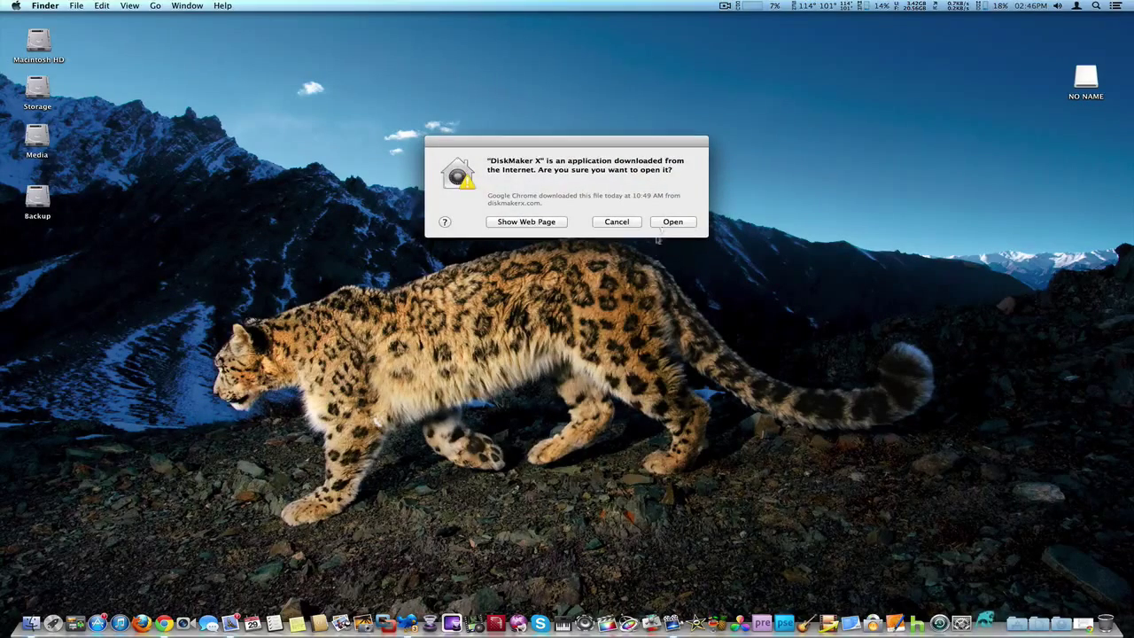
click(661, 226)
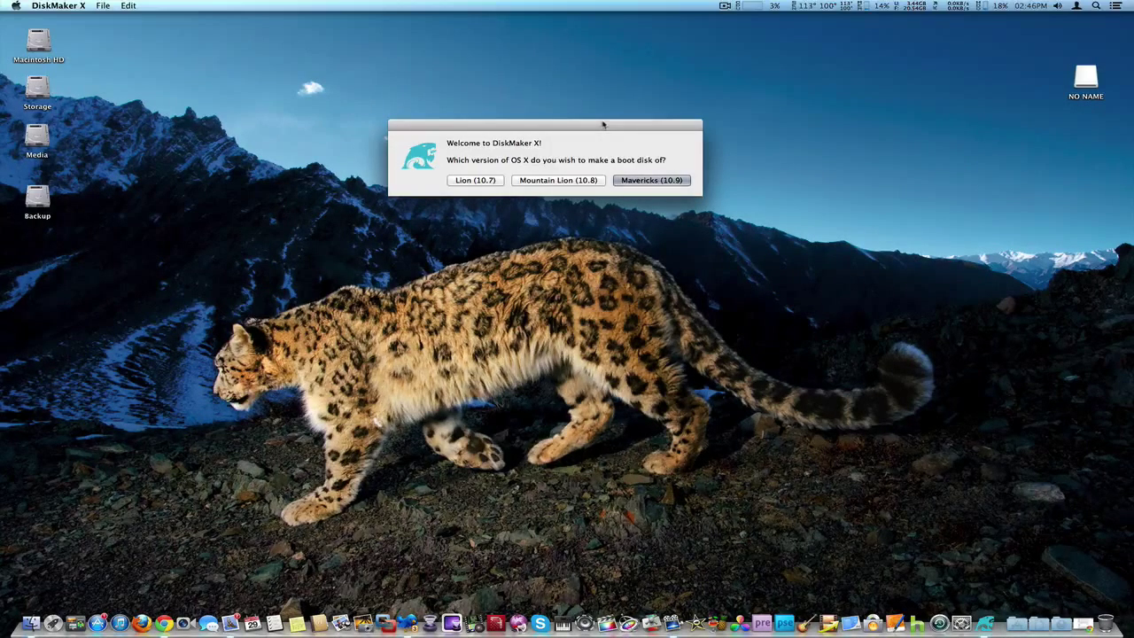
drag(602, 125, 578, 118)
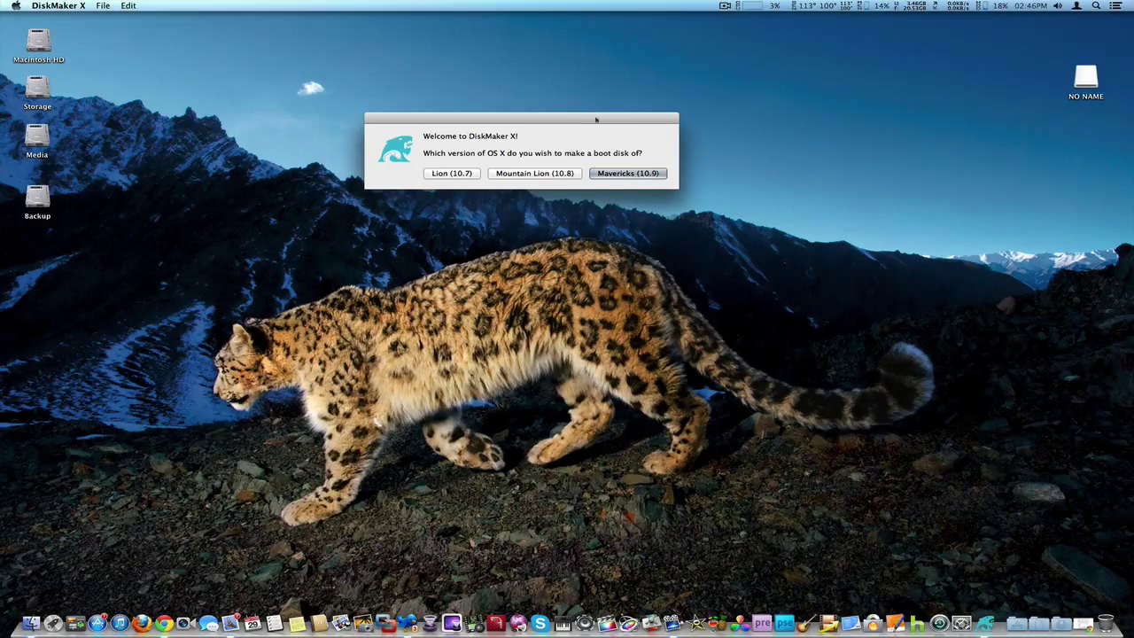
click(630, 173)
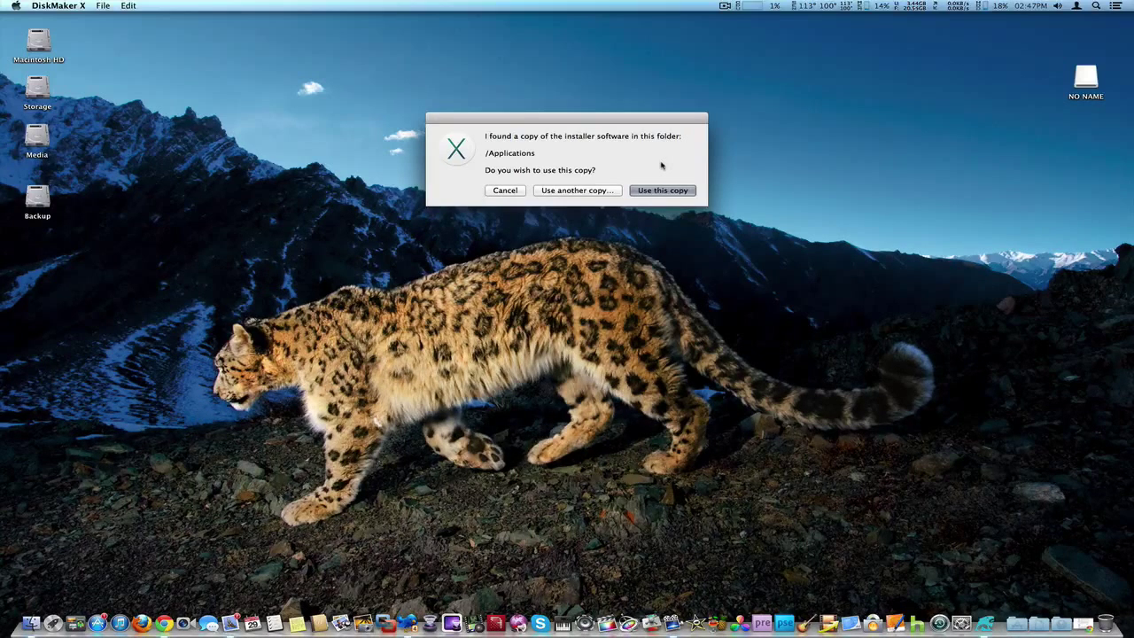
- Use the /Applications installer copy, target an 8 GB USB thumb drive, and choose the NO NAME disk
click(660, 190)
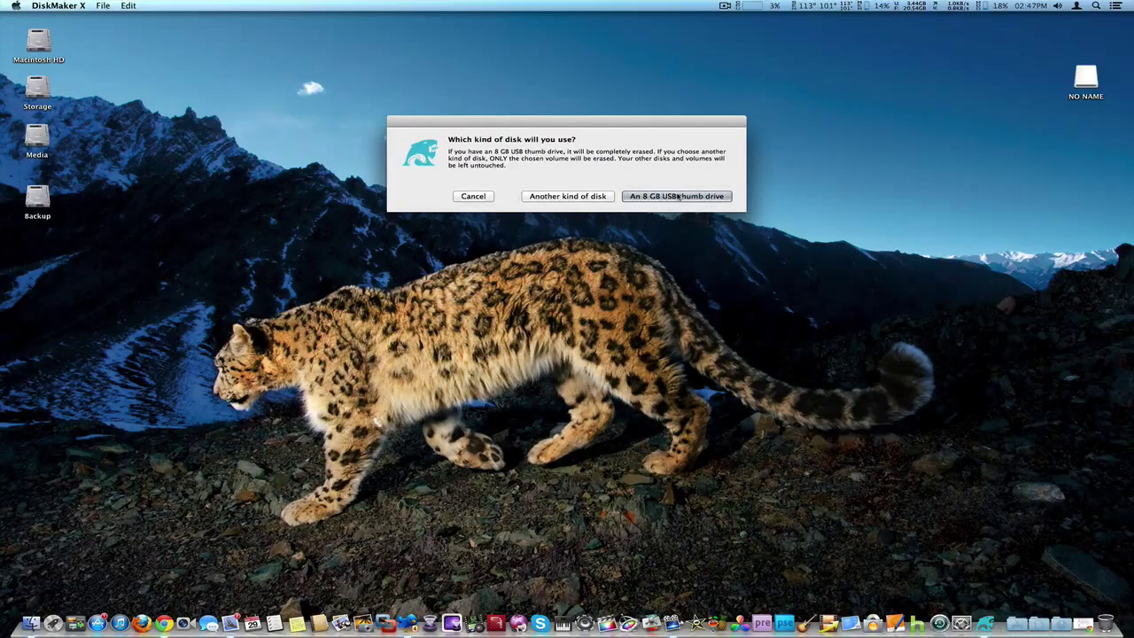
click(678, 197)
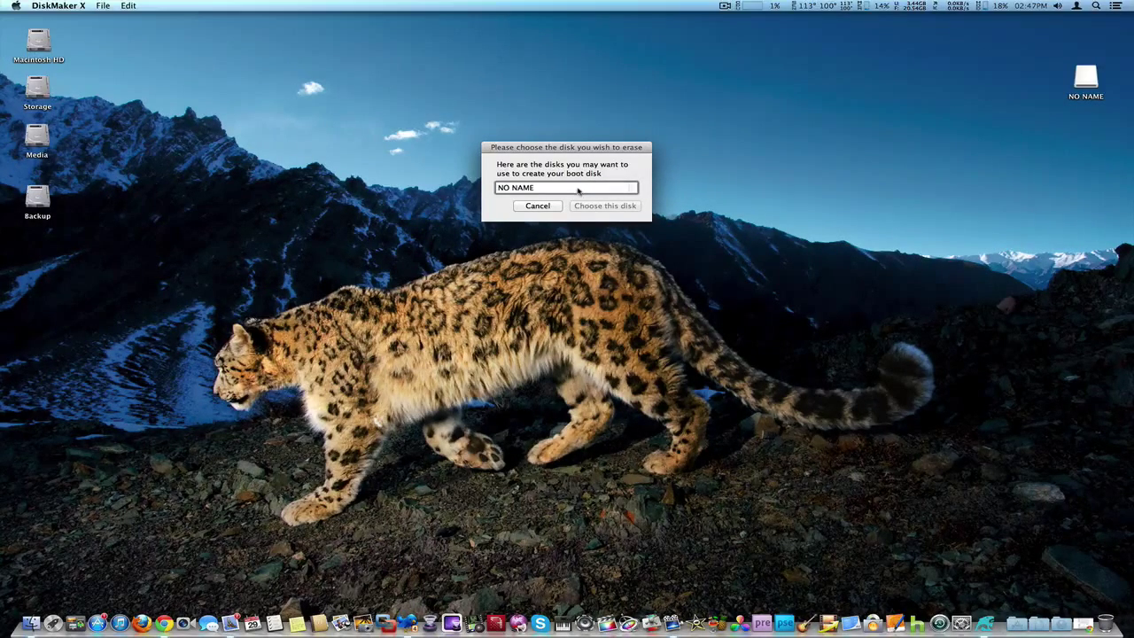
click(577, 191)
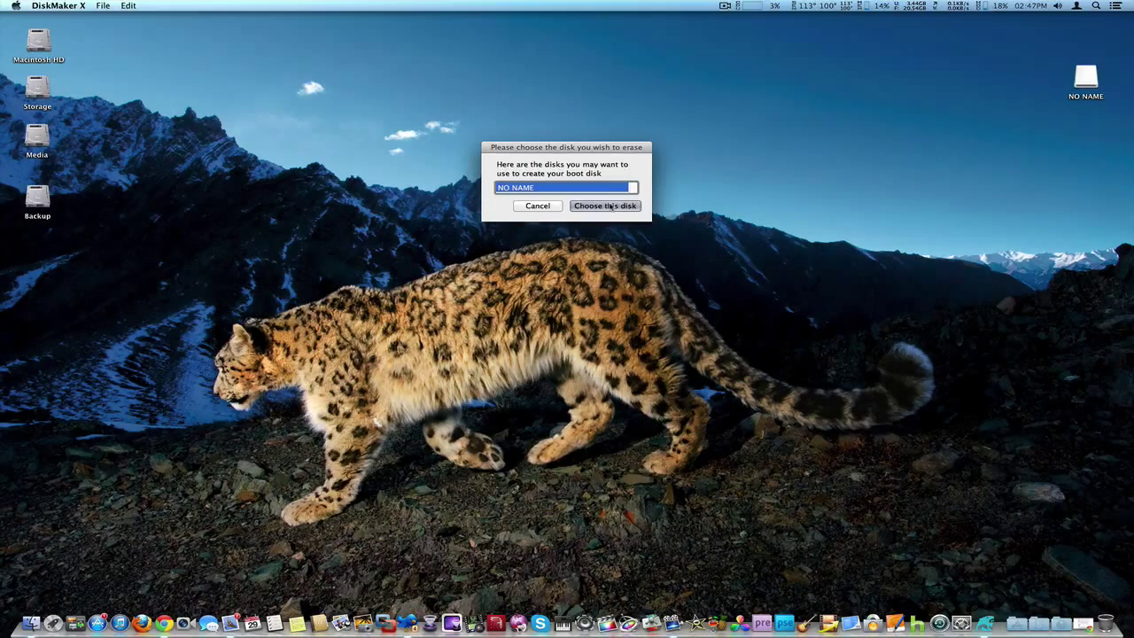
click(610, 206)
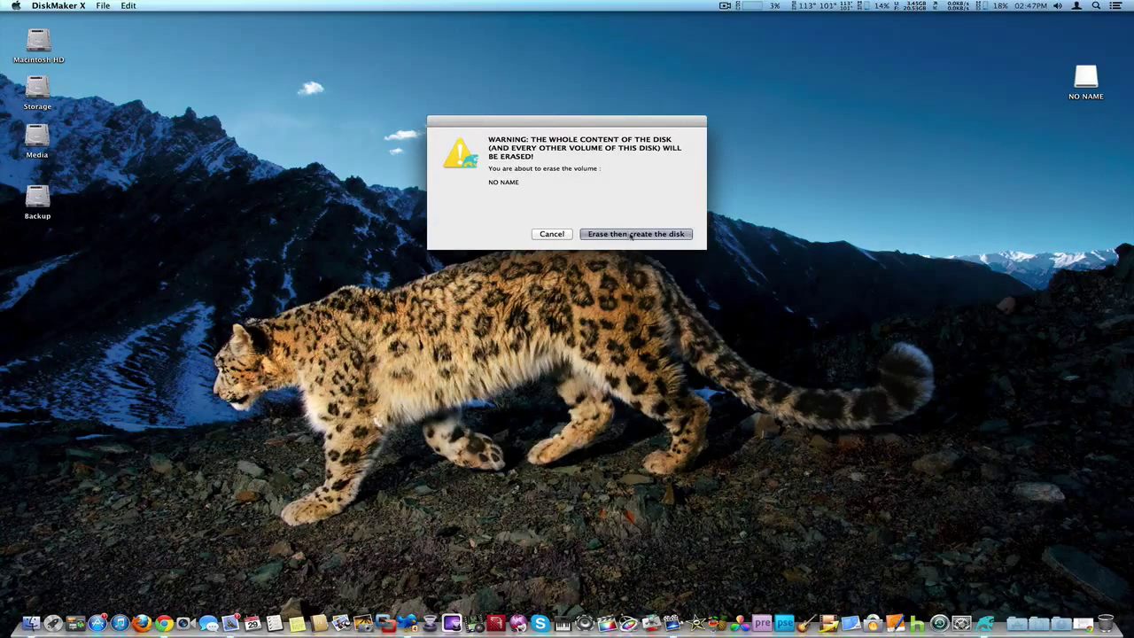
- Confirm erasing NO NAME and authorise with the administrator password to start the build
click(631, 234)
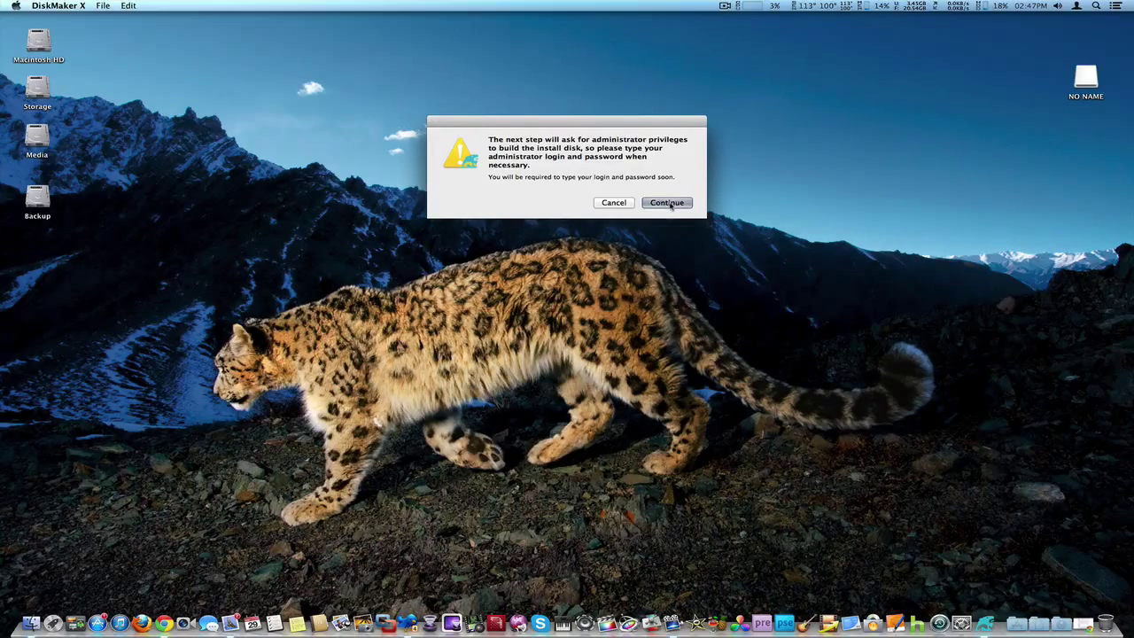
click(667, 203)
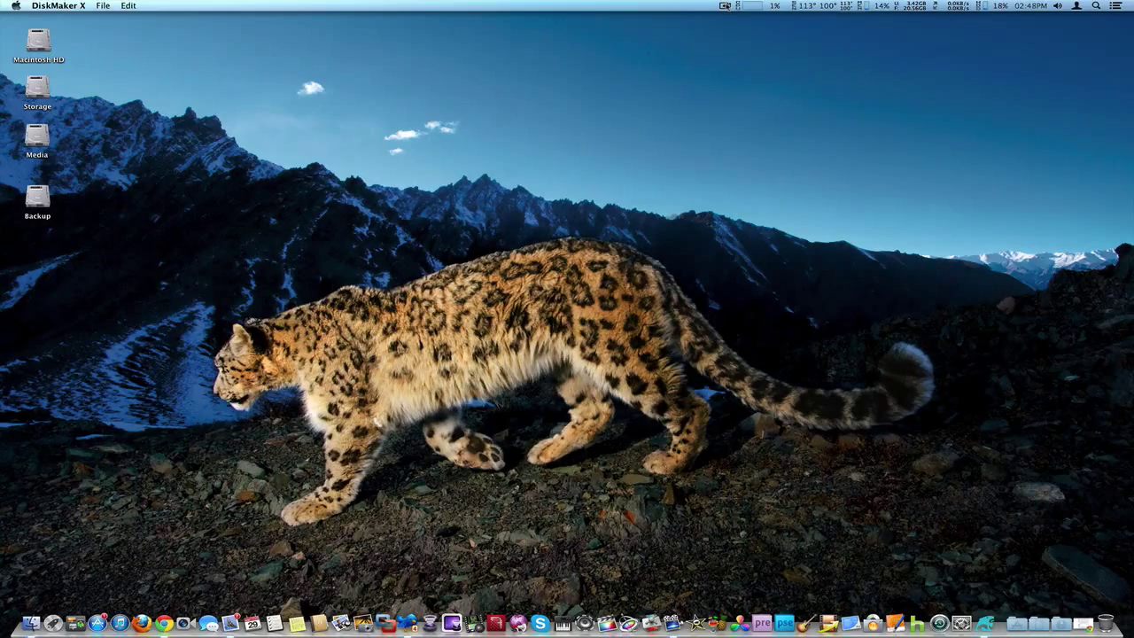
click(724, 5)
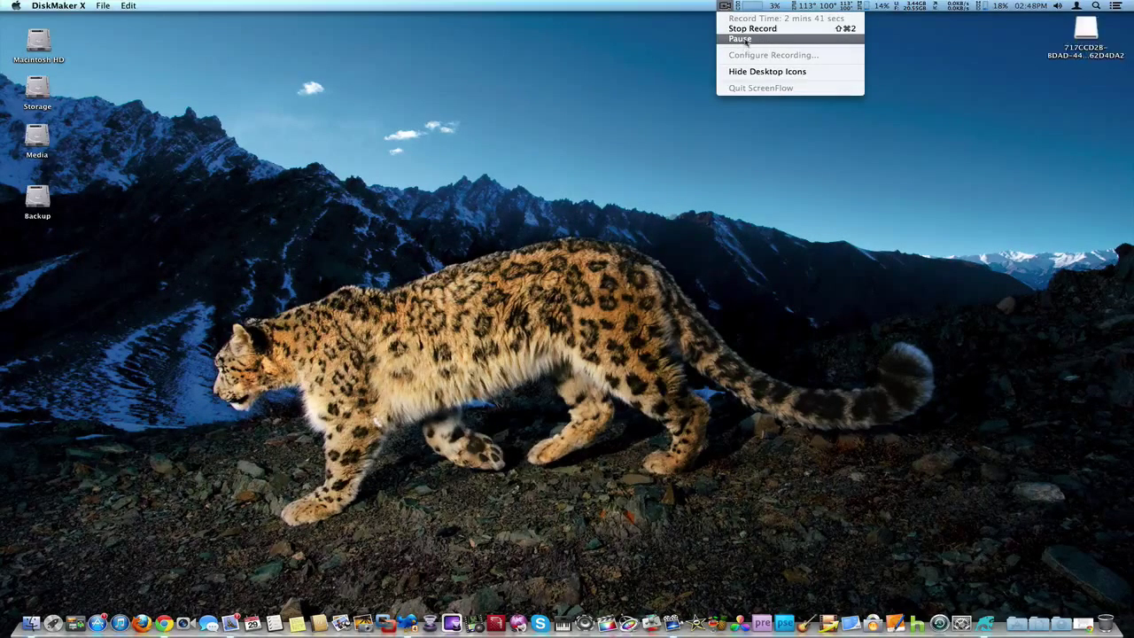
click(653, 6)
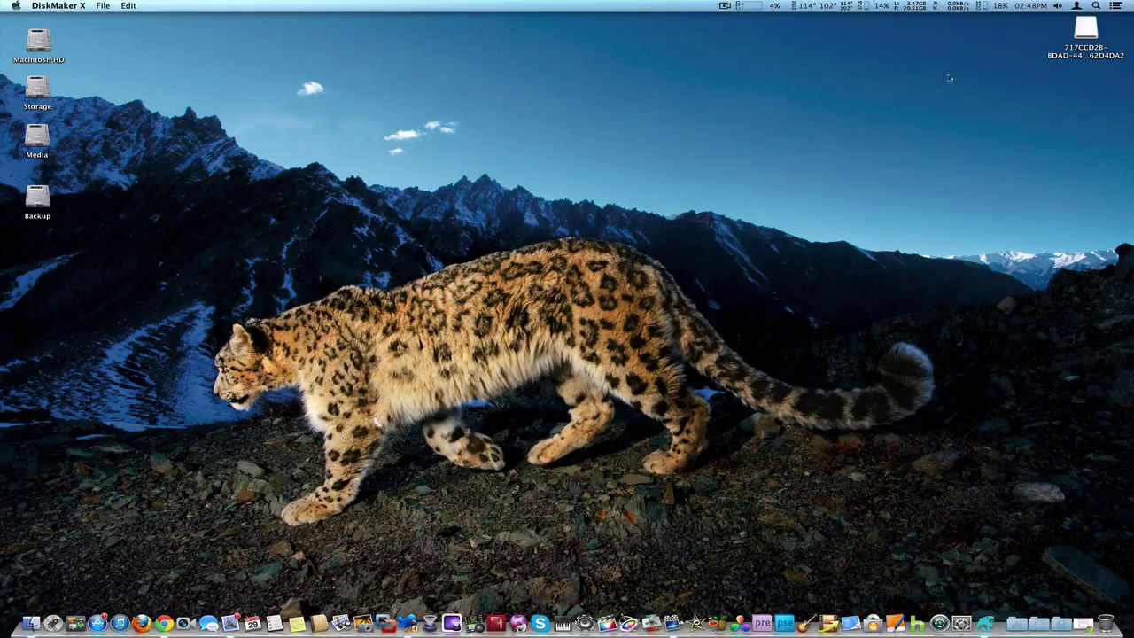
double_click(1087, 32)
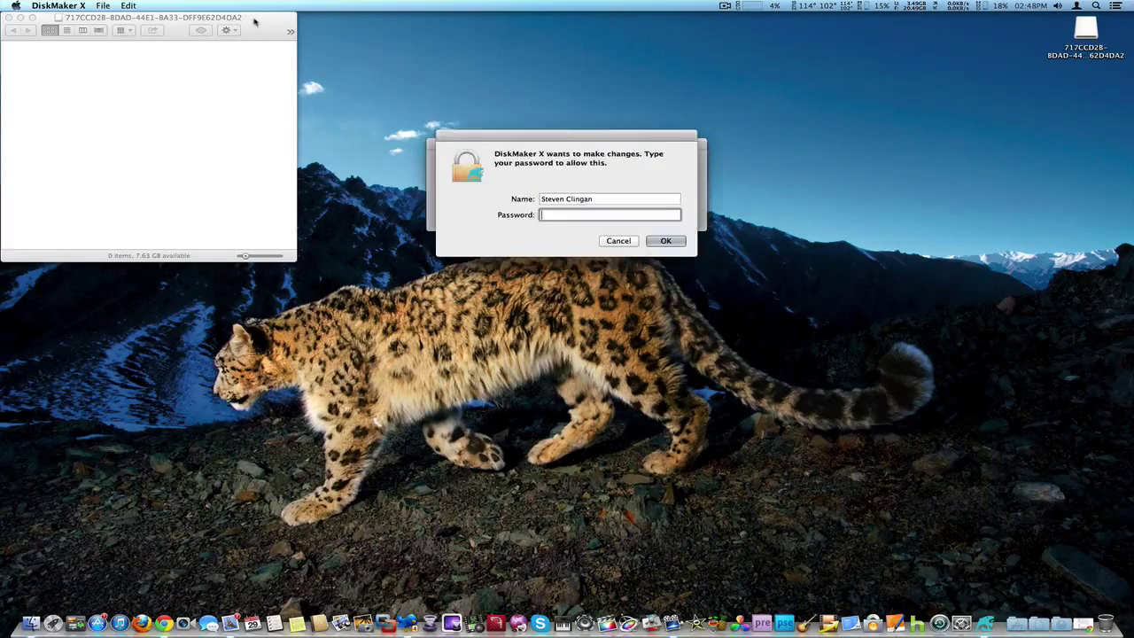
drag(254, 21, 350, 108)
click(610, 214)
key(Return)
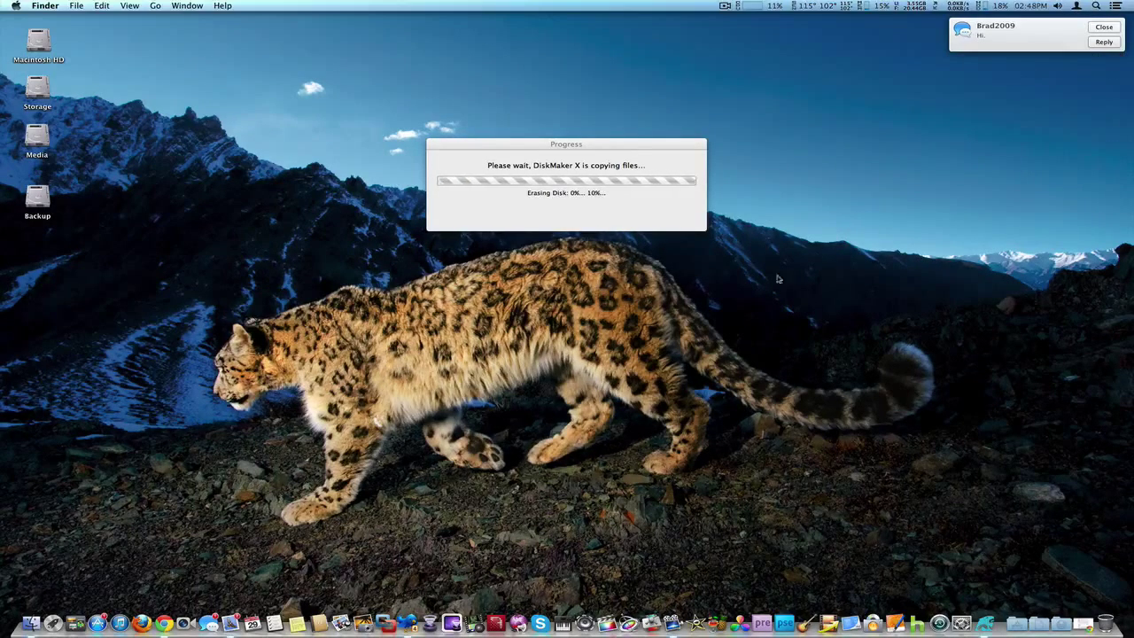
- Dismiss the chat notification and bring Finder to the front while the boot disk builds
click(1104, 27)
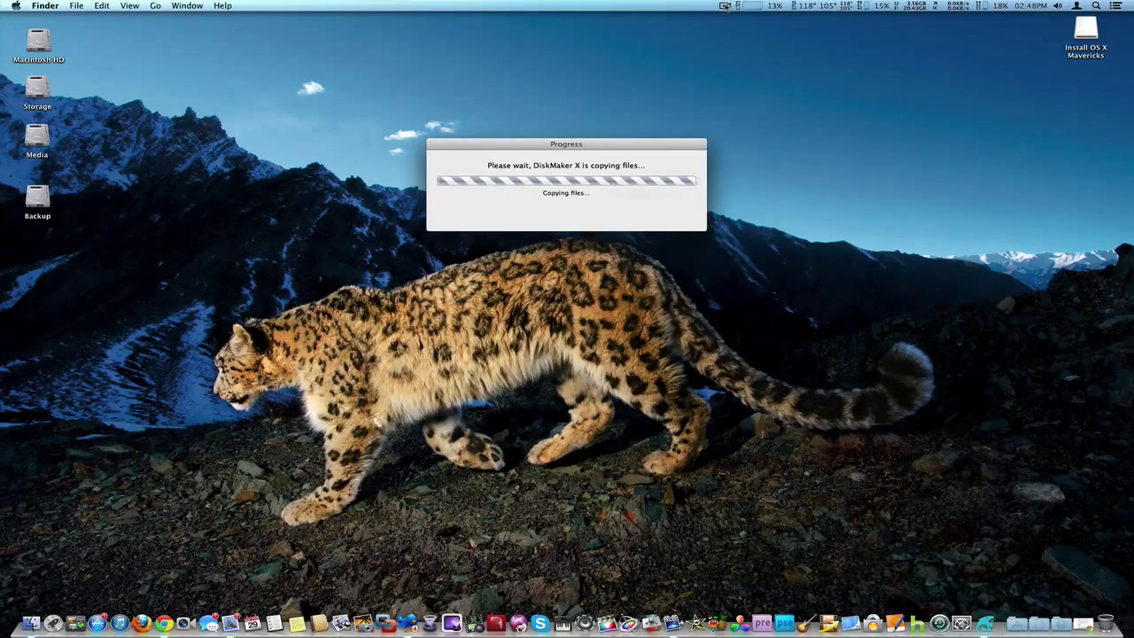
click(724, 5)
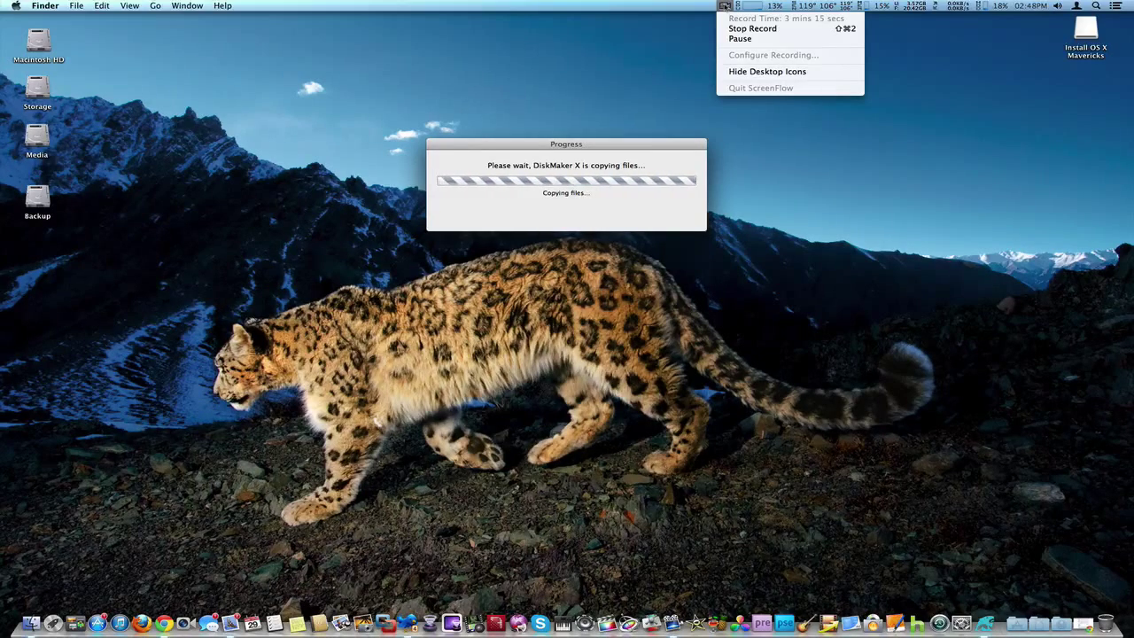
click(740, 39)
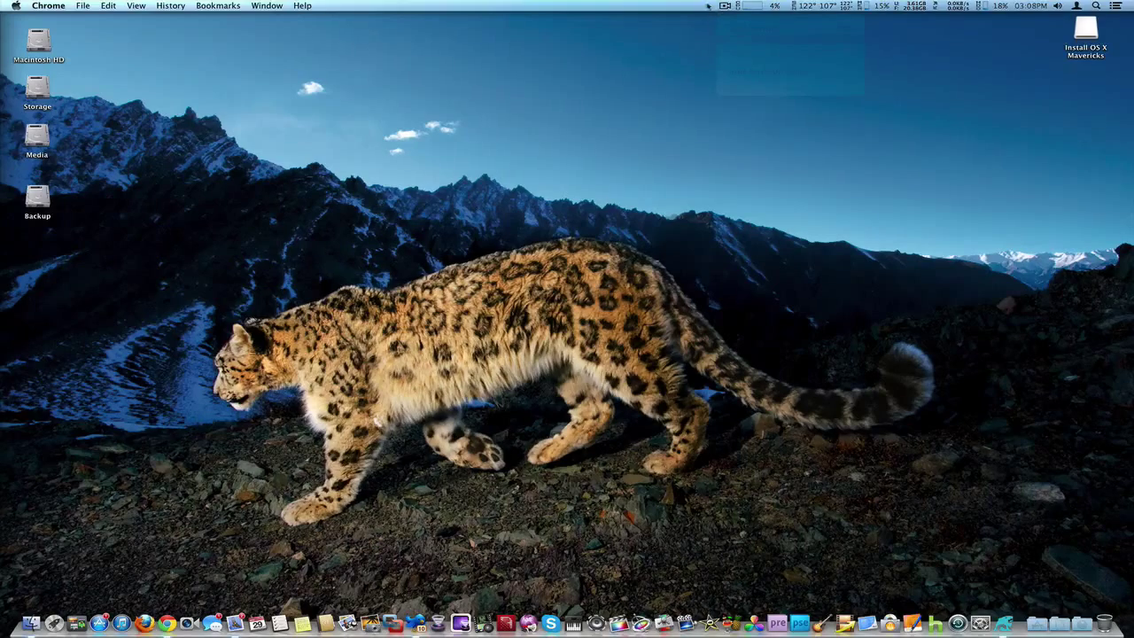
click(670, 133)
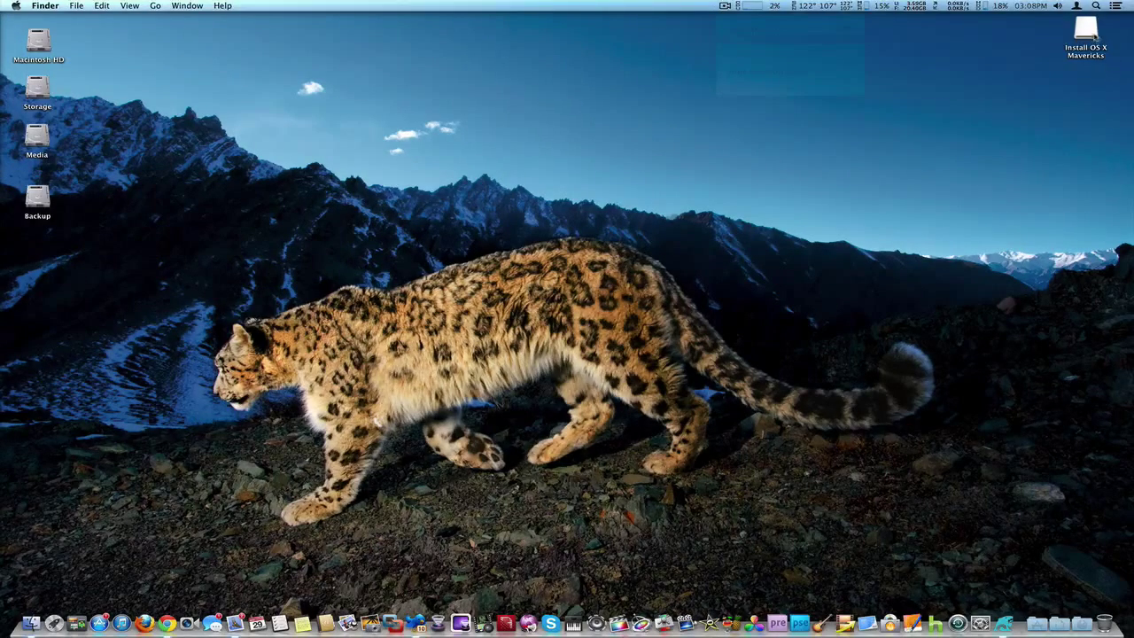
- Return to Desktop 1 and arrange the install disk and tmp Finder windows
key(ctrl+Up)
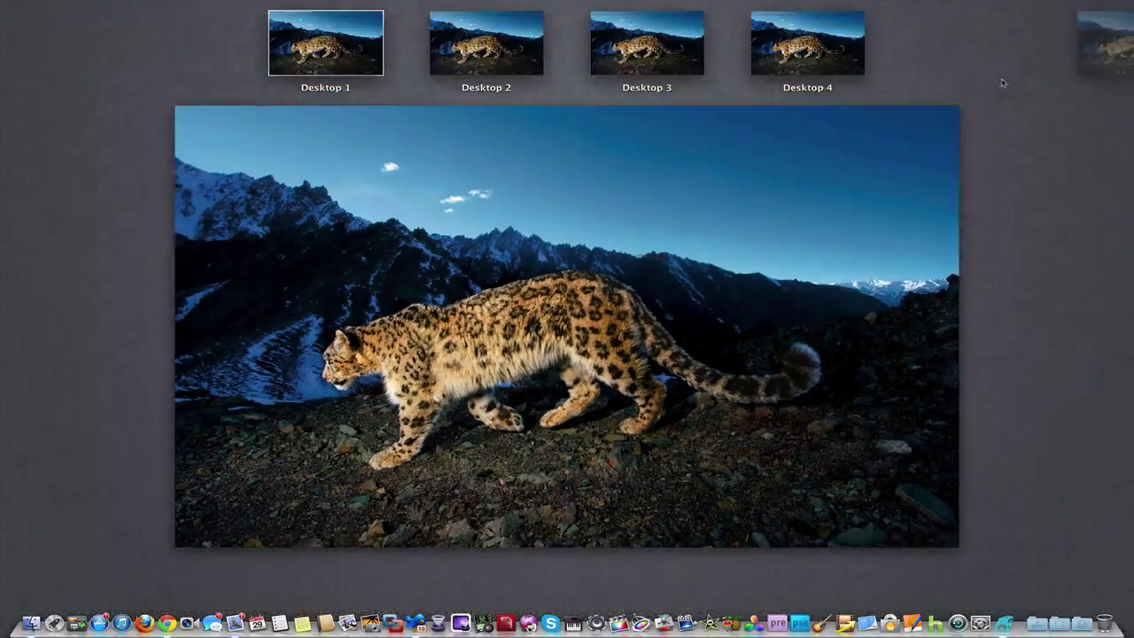
click(712, 235)
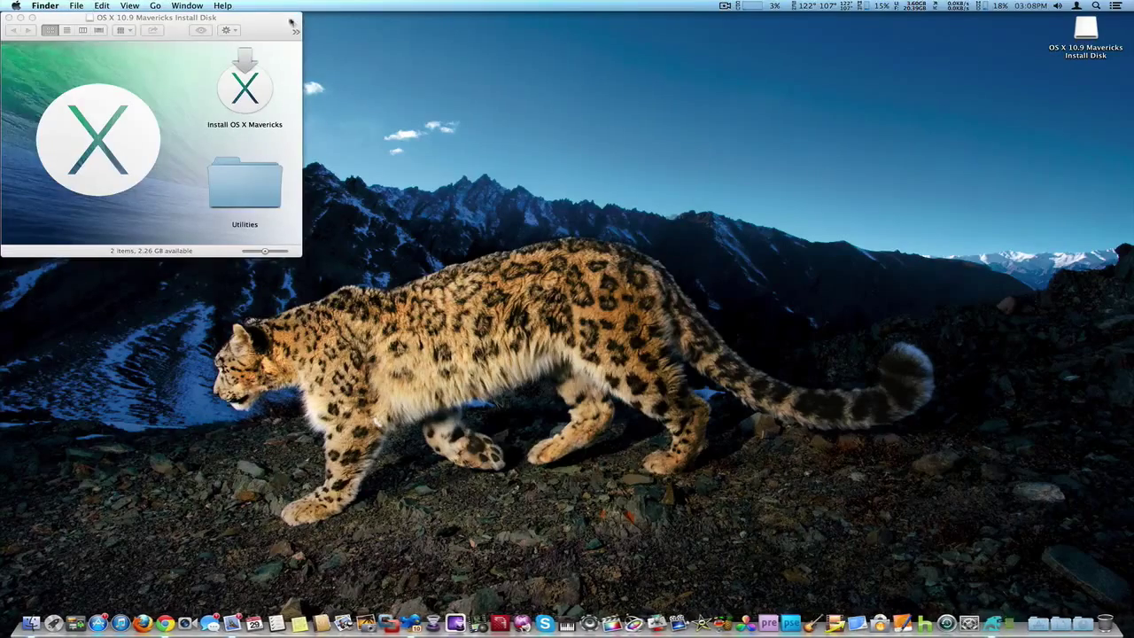
drag(266, 30, 659, 97)
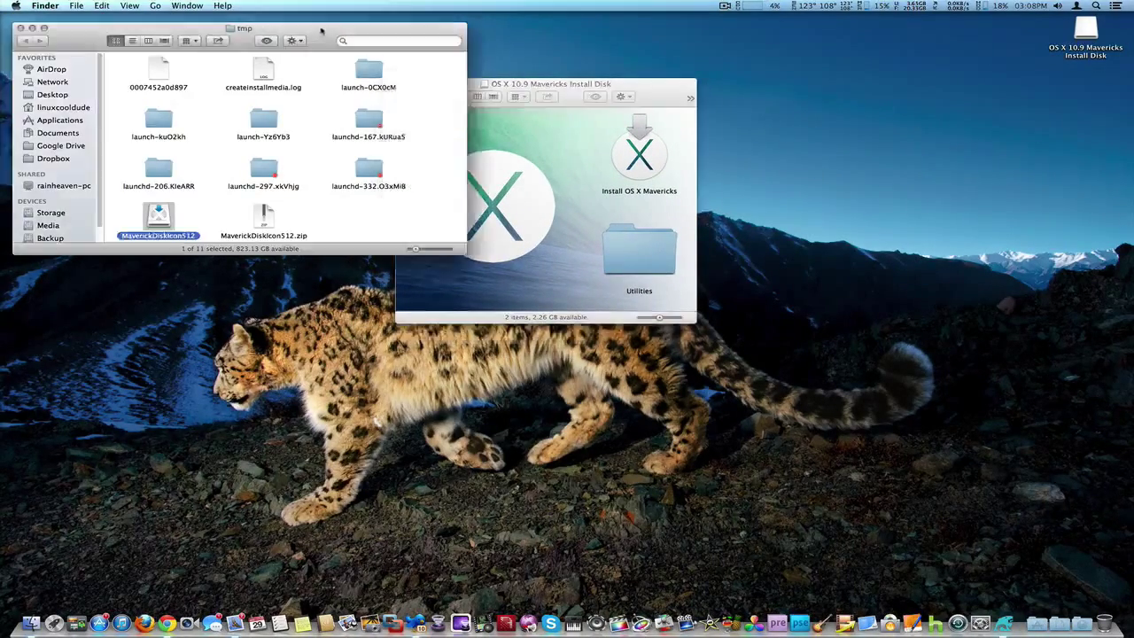
drag(322, 30, 597, 354)
- Check info for the MaverickDiskIcon512 image and the install volume, then close the Info and tmp windows
key(super+i)
key(super+w)
key(super+i)
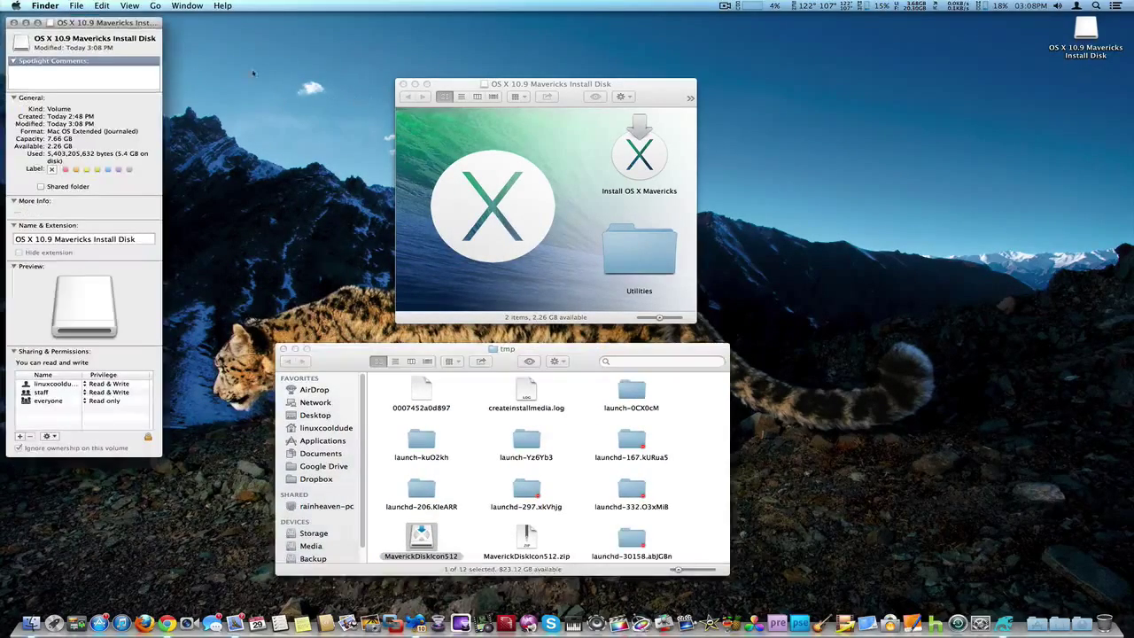
drag(72, 23, 138, 46)
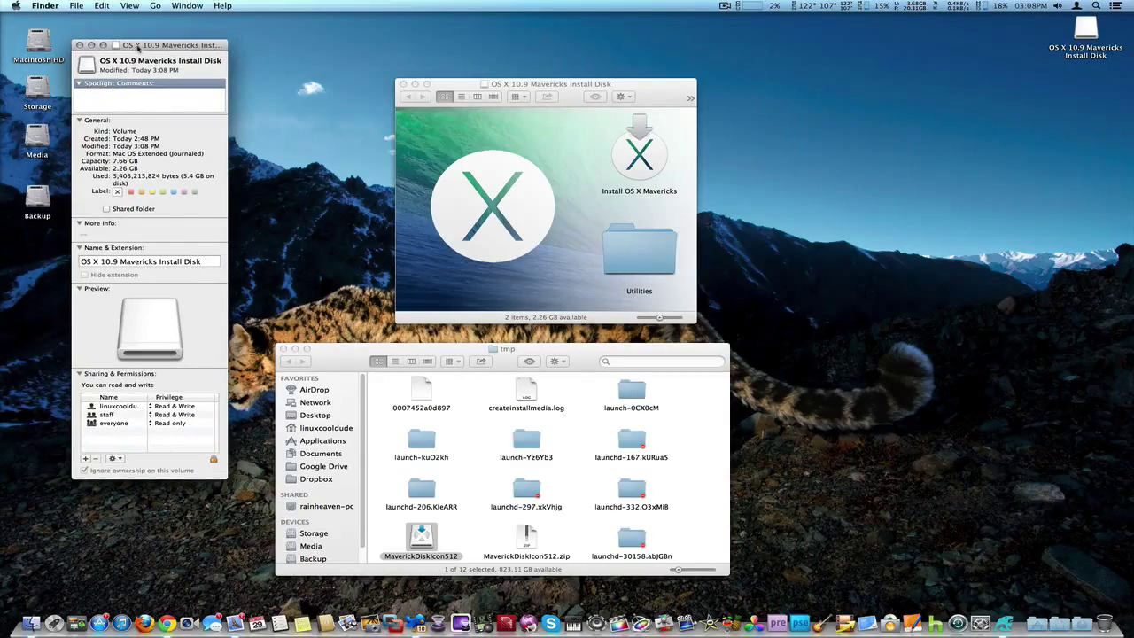
key(super+w)
key(super+w)
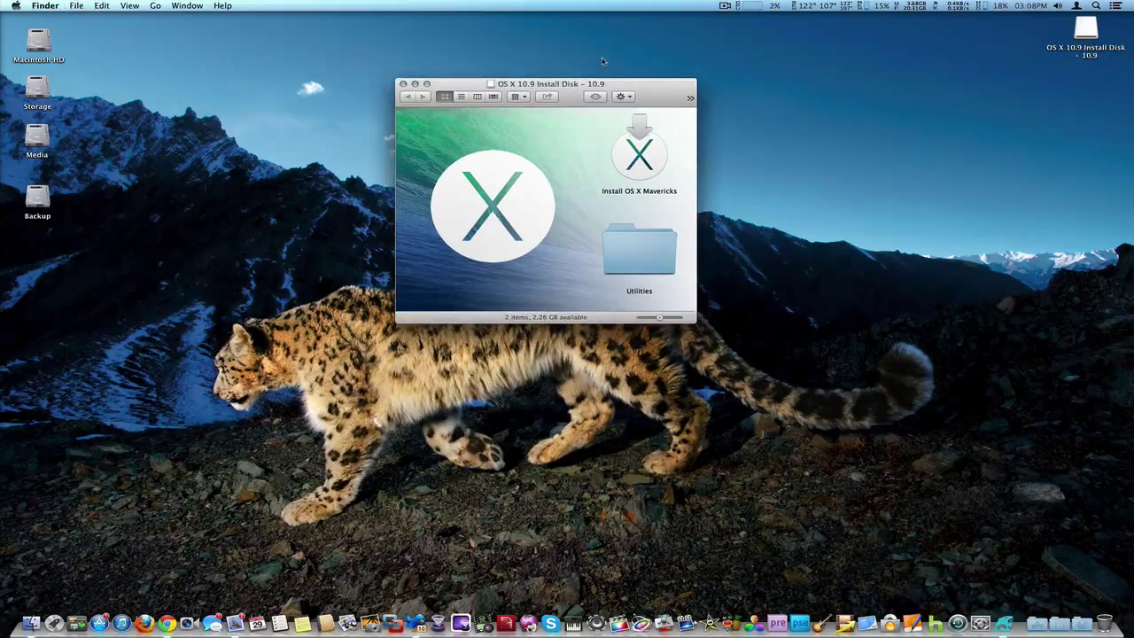
click(665, 94)
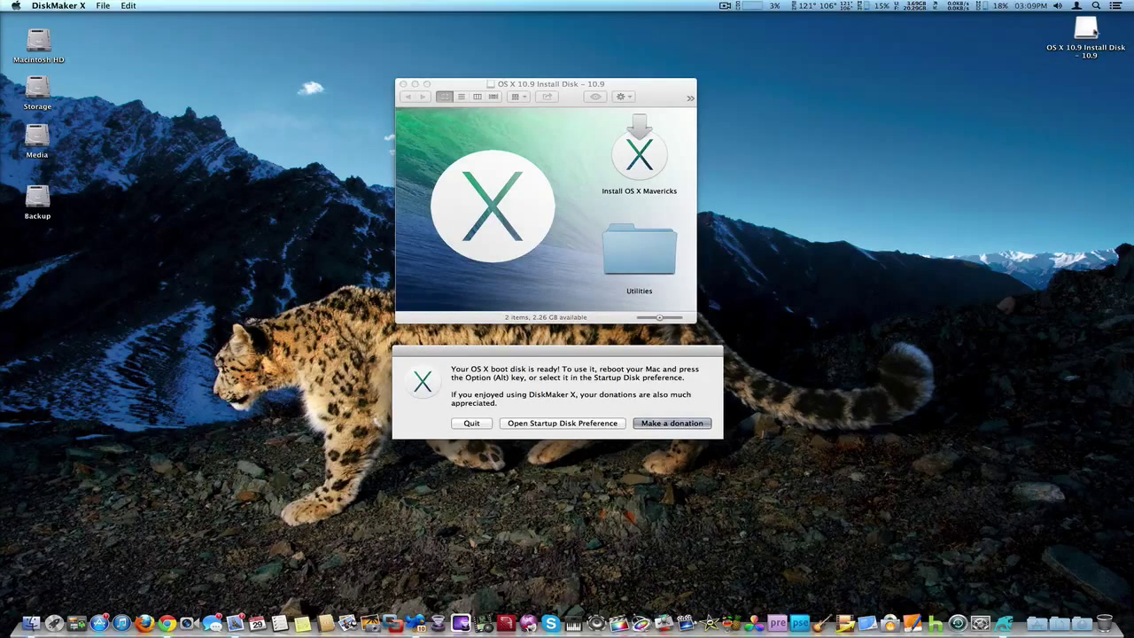
- Check the finished OS X 10.9 Install Disk, dismiss the ready message, and open System Preferences
click(1090, 32)
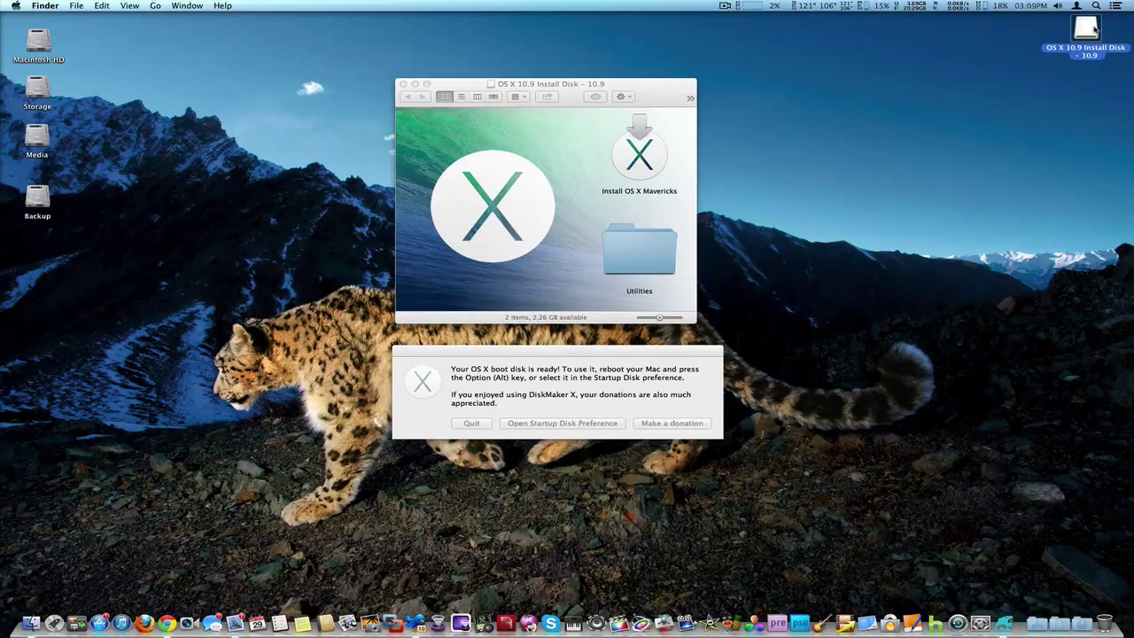
click(642, 372)
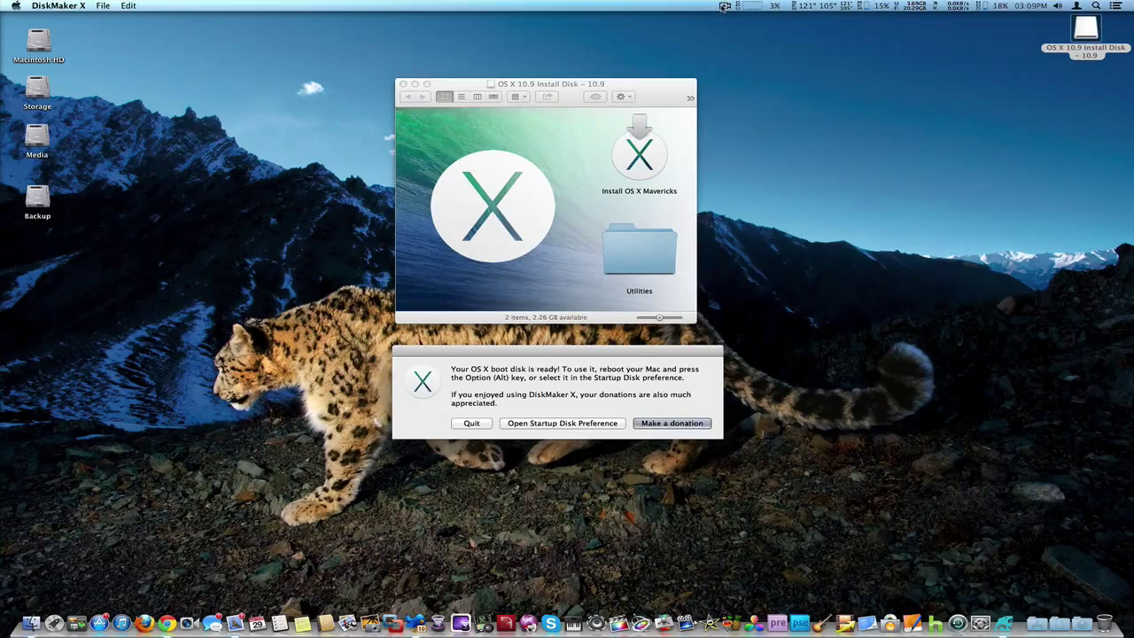
click(664, 99)
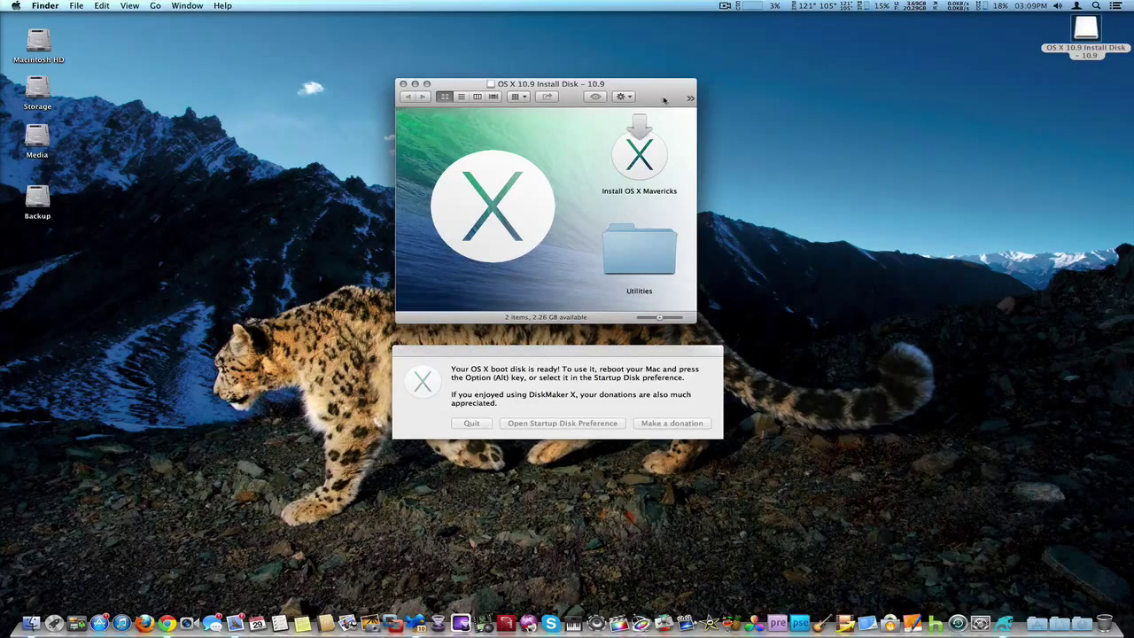
click(725, 5)
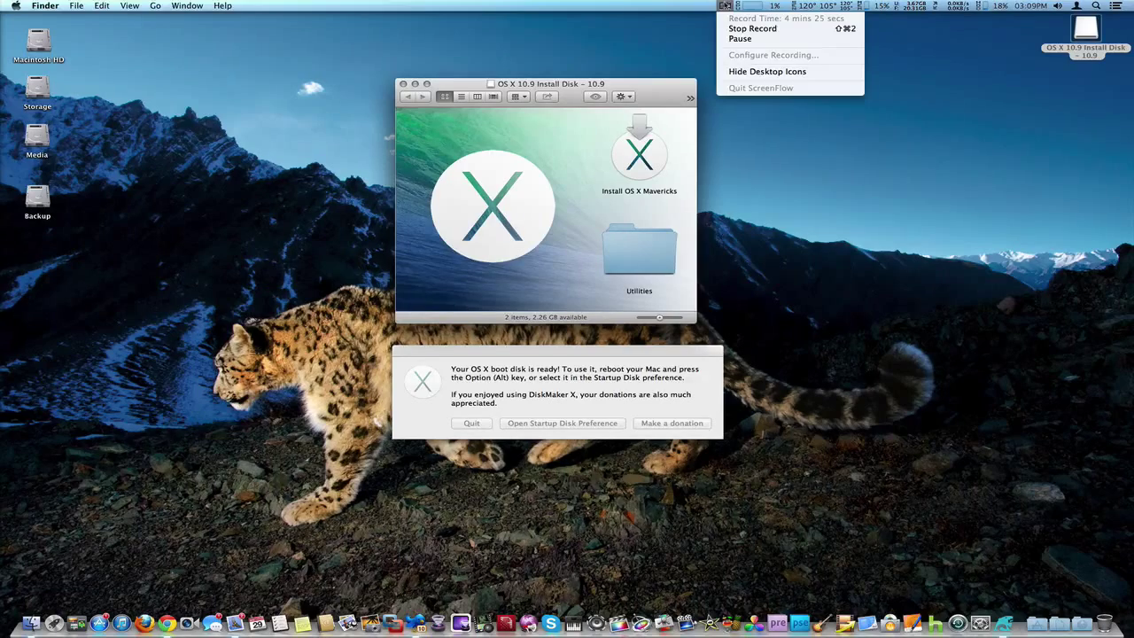
click(739, 38)
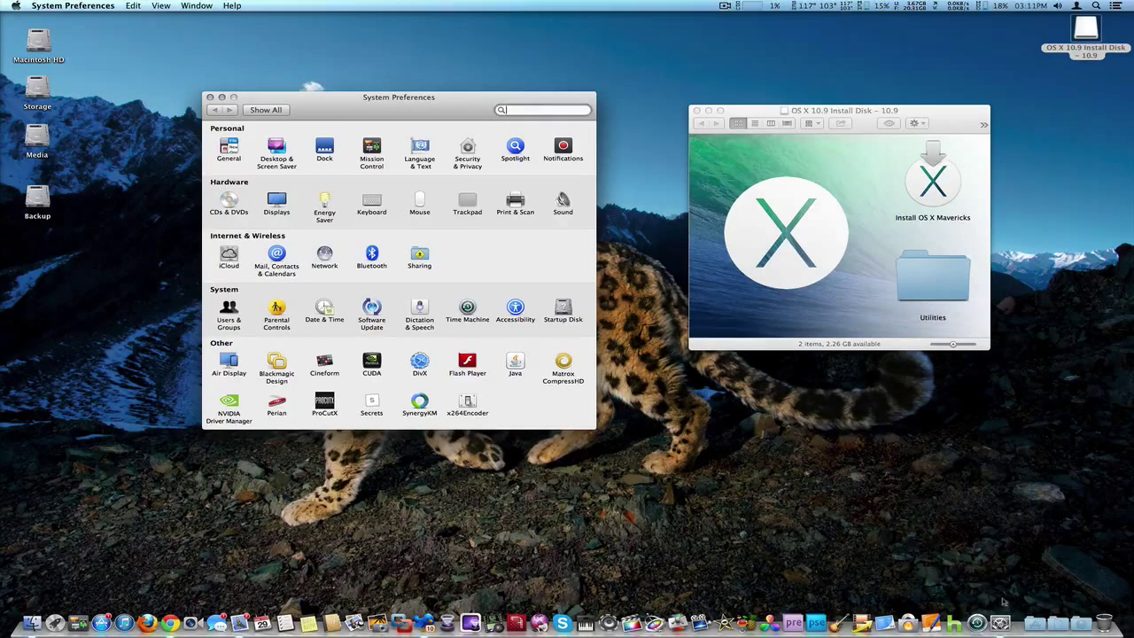
- Launch Disk Utility from the Applications stack's Utilities folder
click(1036, 609)
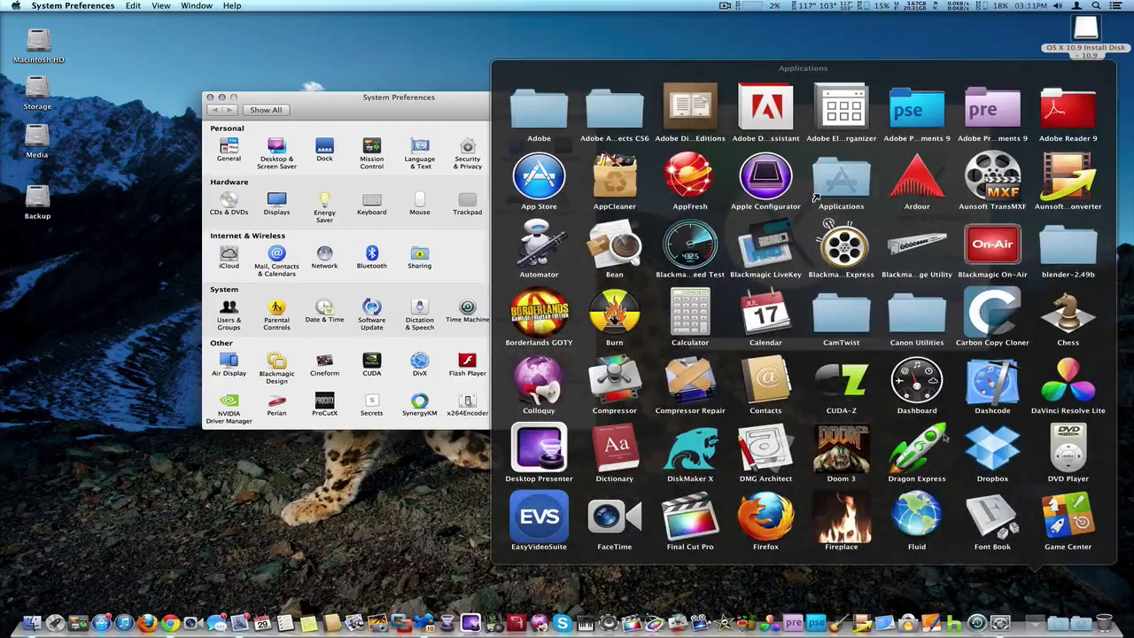
scroll(944, 438, down, 4)
scroll(915, 450, down, 10)
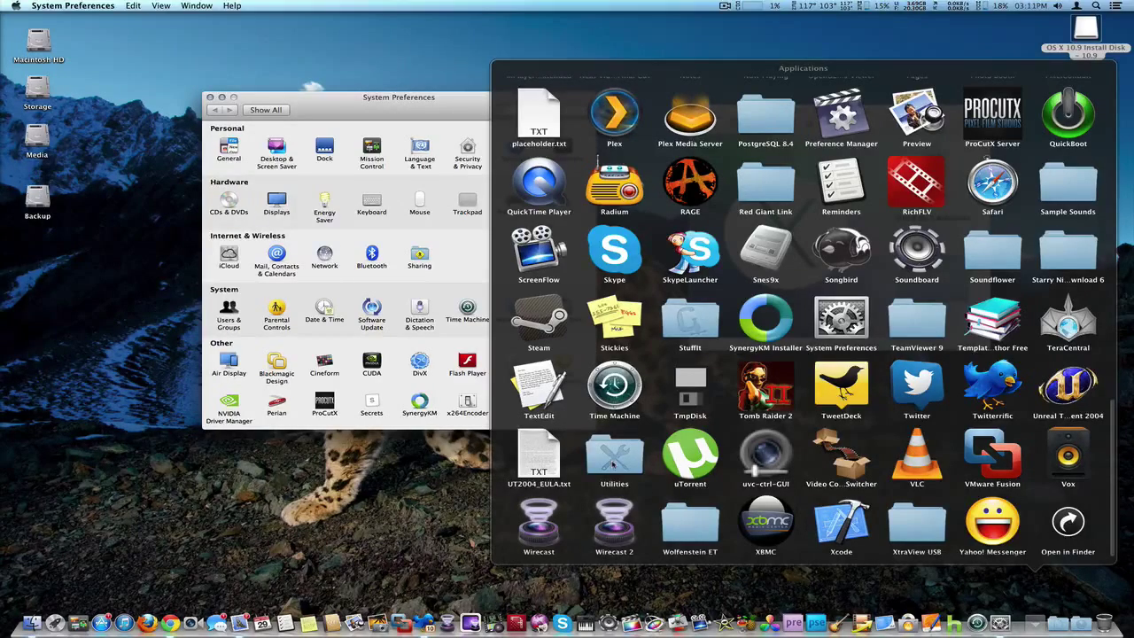
click(613, 454)
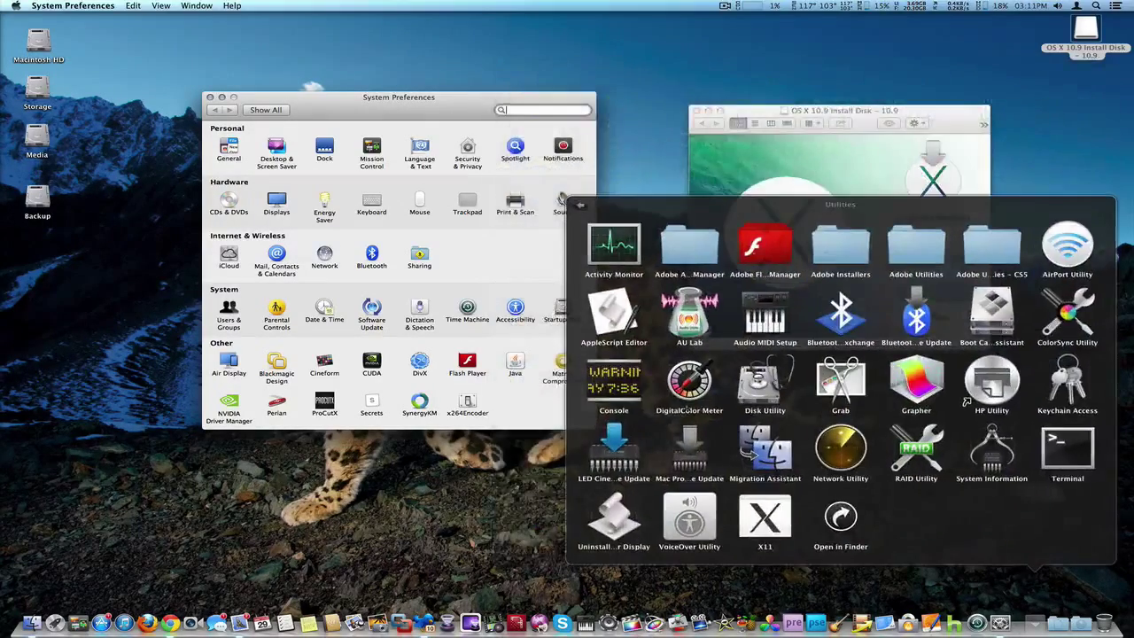
click(760, 395)
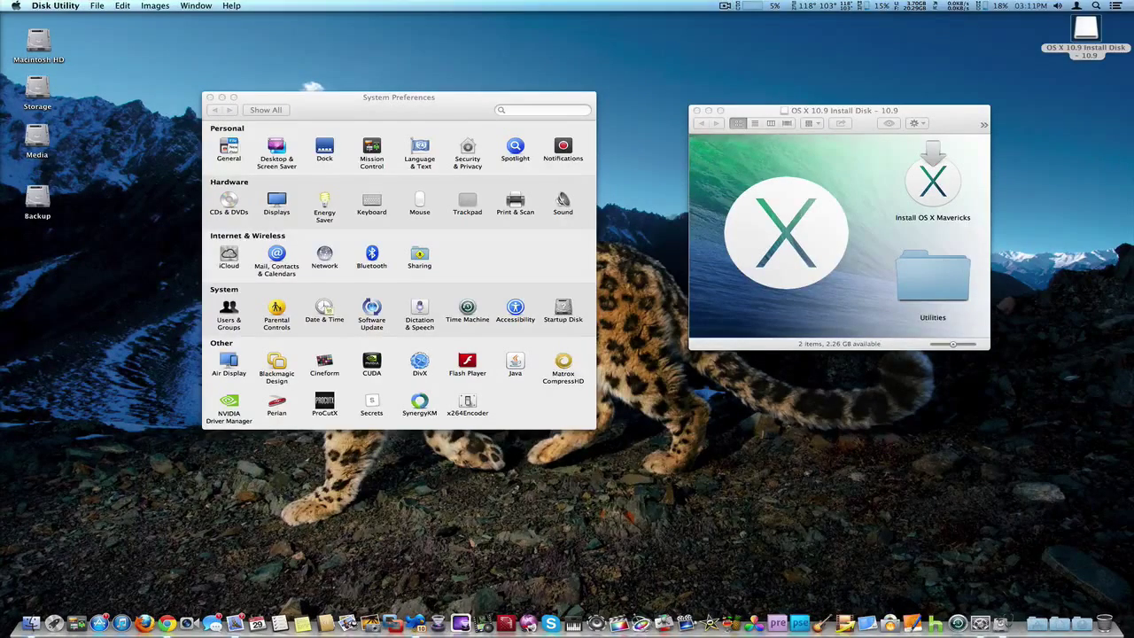
- Select the whole 1 TB ST31000524AS Media disk on the Erase tab
drag(142, 213, 753, 265)
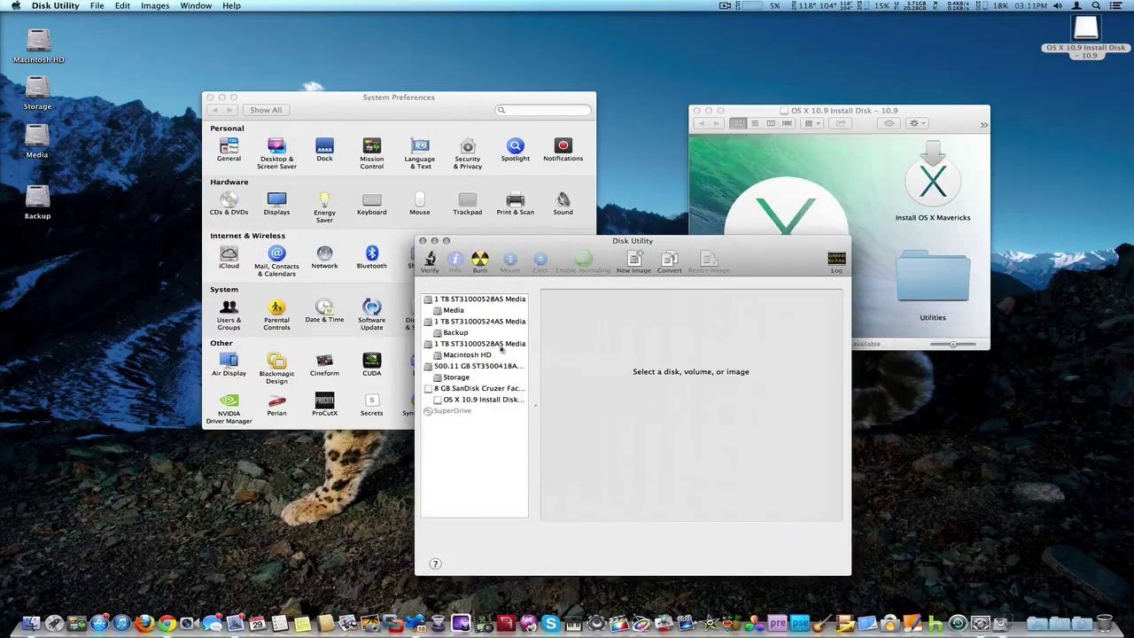
click(455, 333)
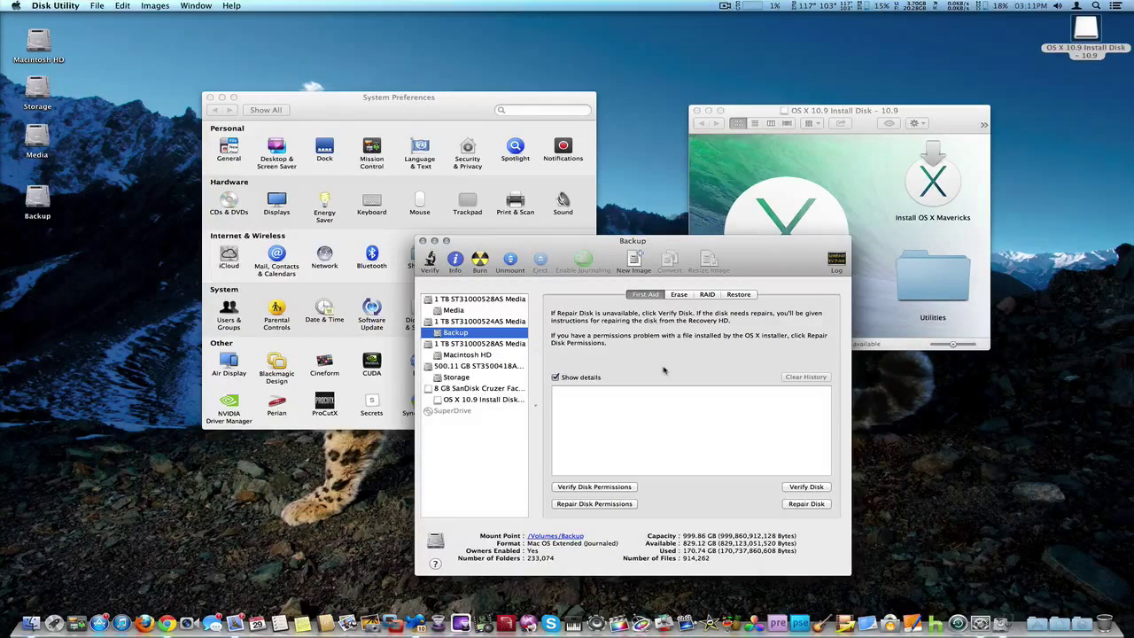
click(678, 295)
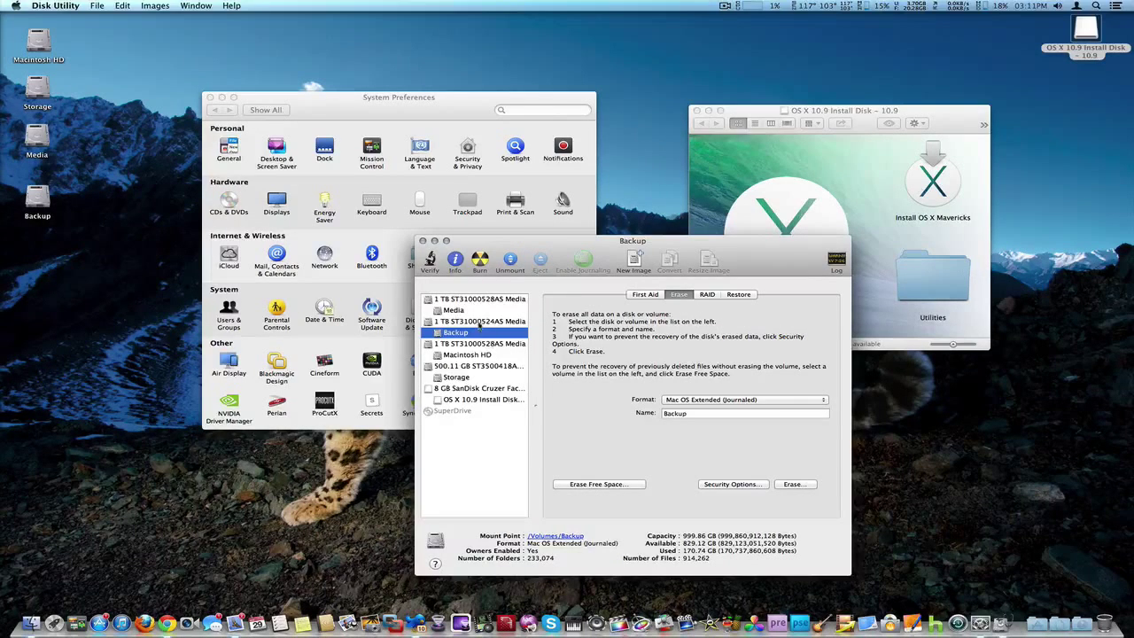
click(479, 322)
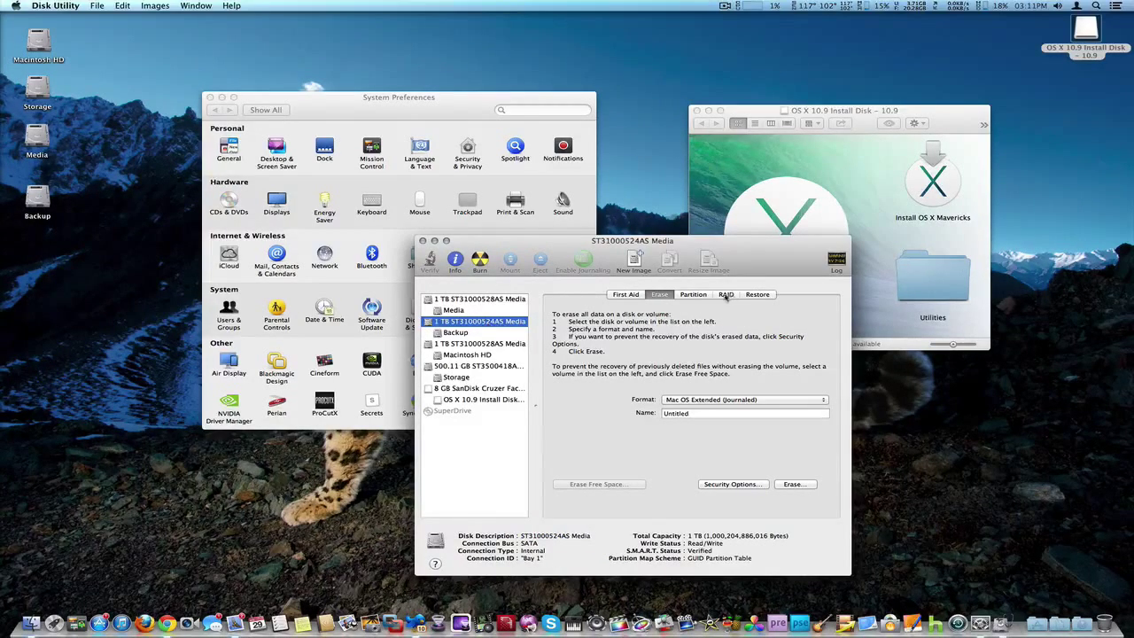
- Set the format to Mac OS Extended (Journaled) and name the new volume 'Backup'
click(719, 413)
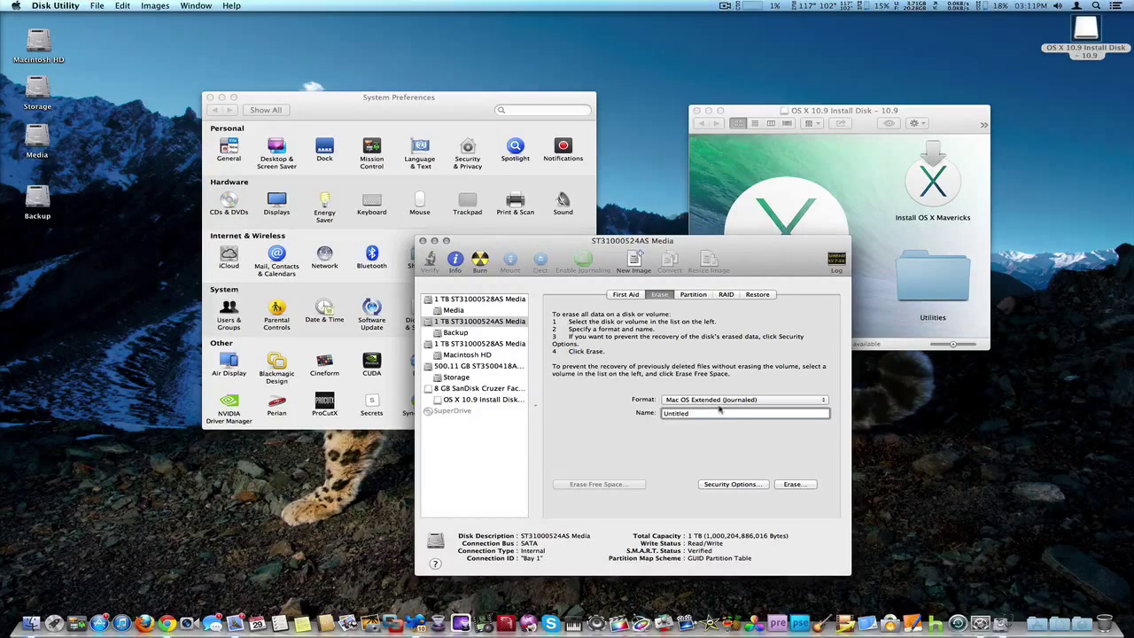
click(806, 402)
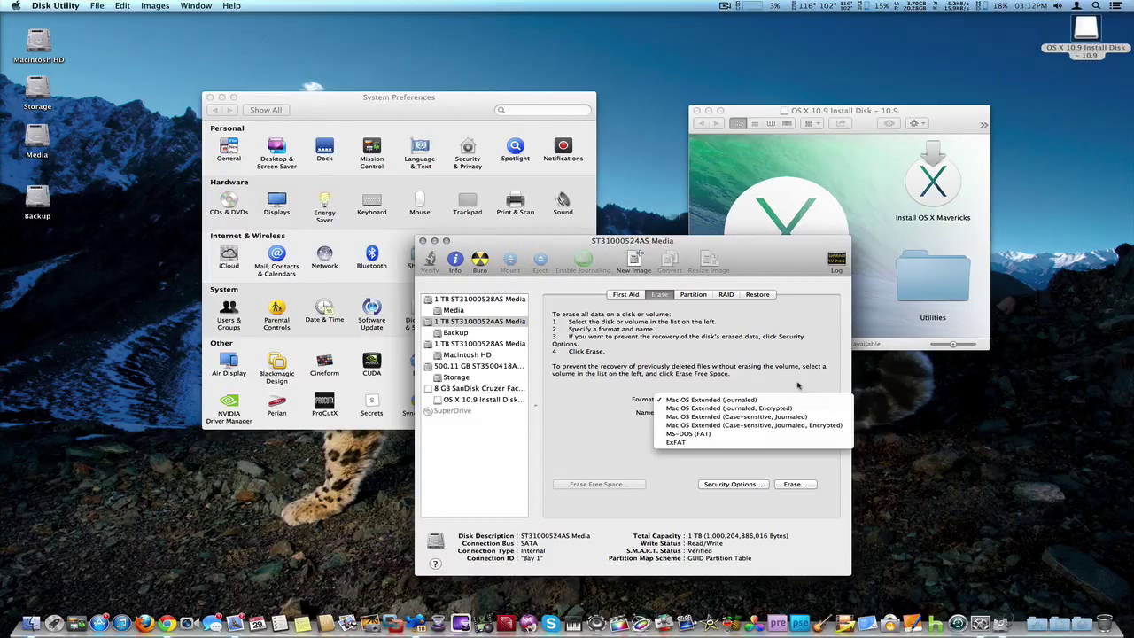
click(797, 385)
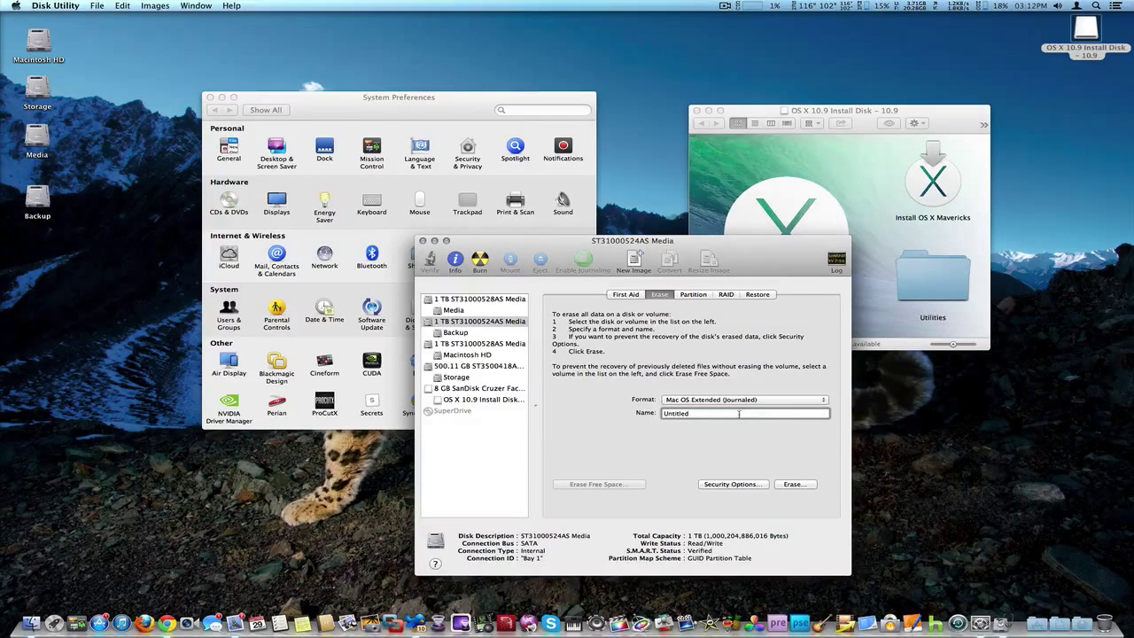
key(BackSpace)
key(BackSpace)
key(BackSpace)
key(BackSpace)
key(BackSpace)
key(BackSpace)
key(BackSpace)
key(BackSpace)
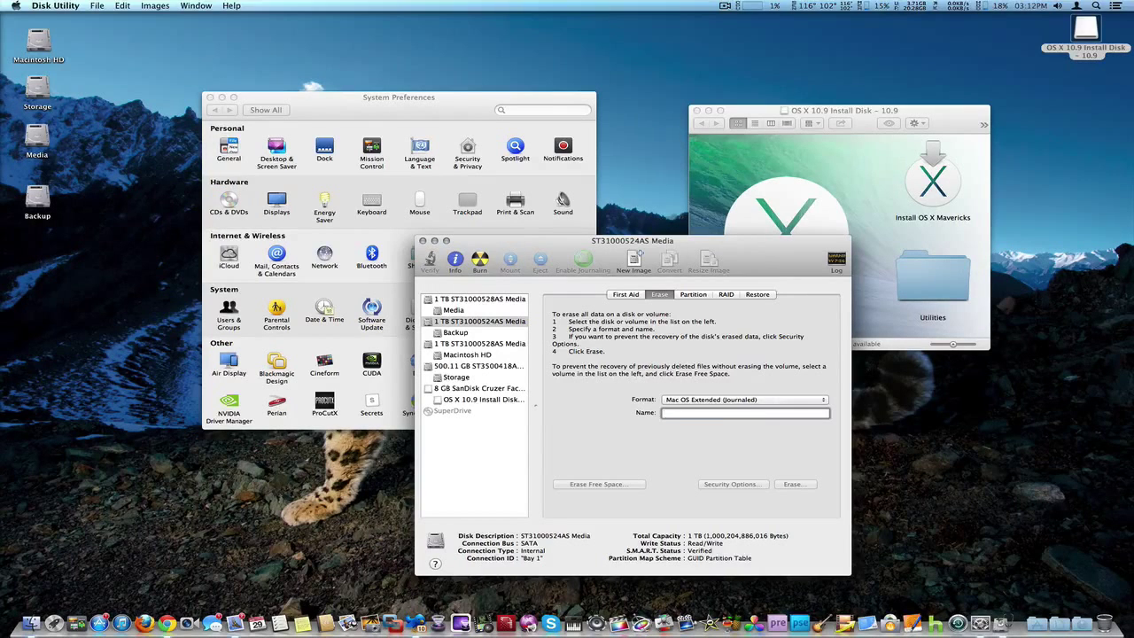
text(Ba)
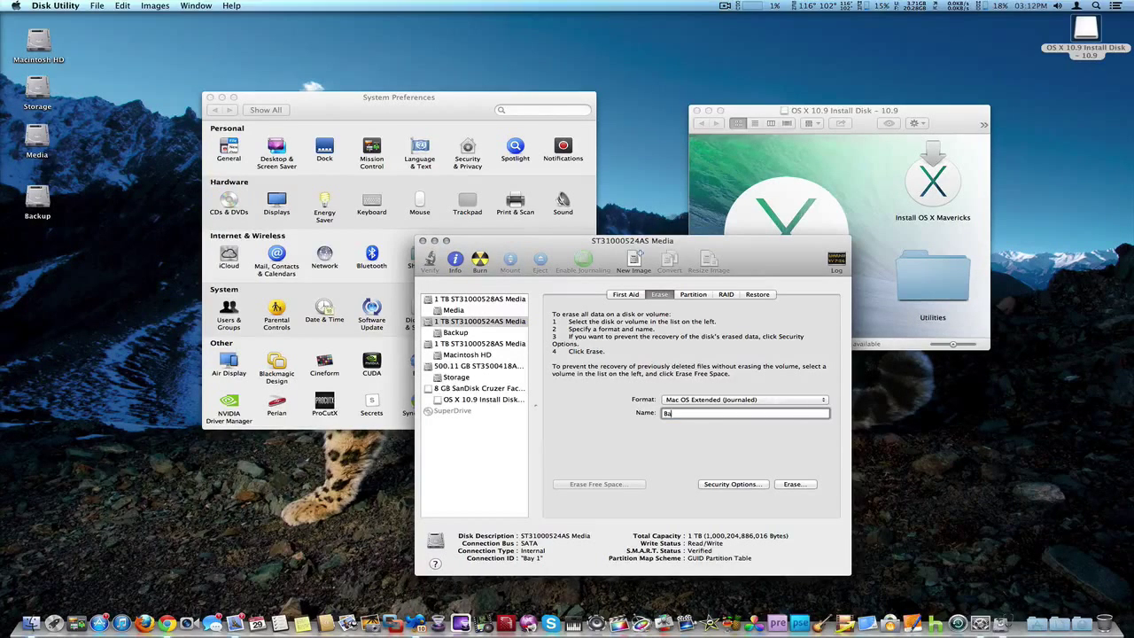
text(ckup)
drag(769, 259, 767, 269)
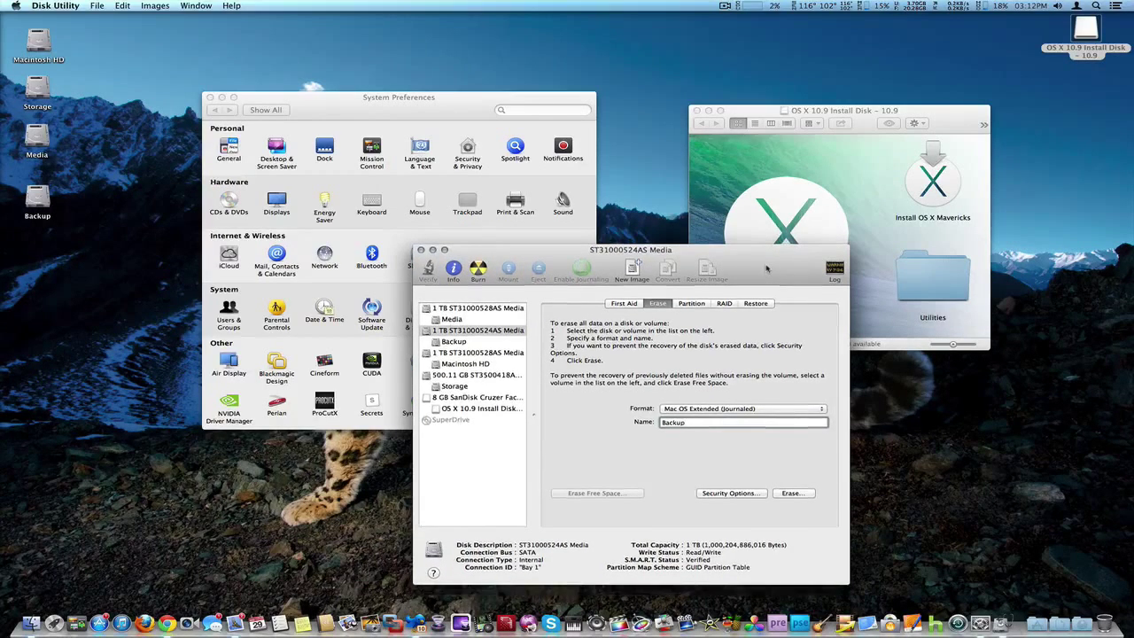
- Erase the 1 TB disk and place the new Backup volume icon below Media
click(791, 493)
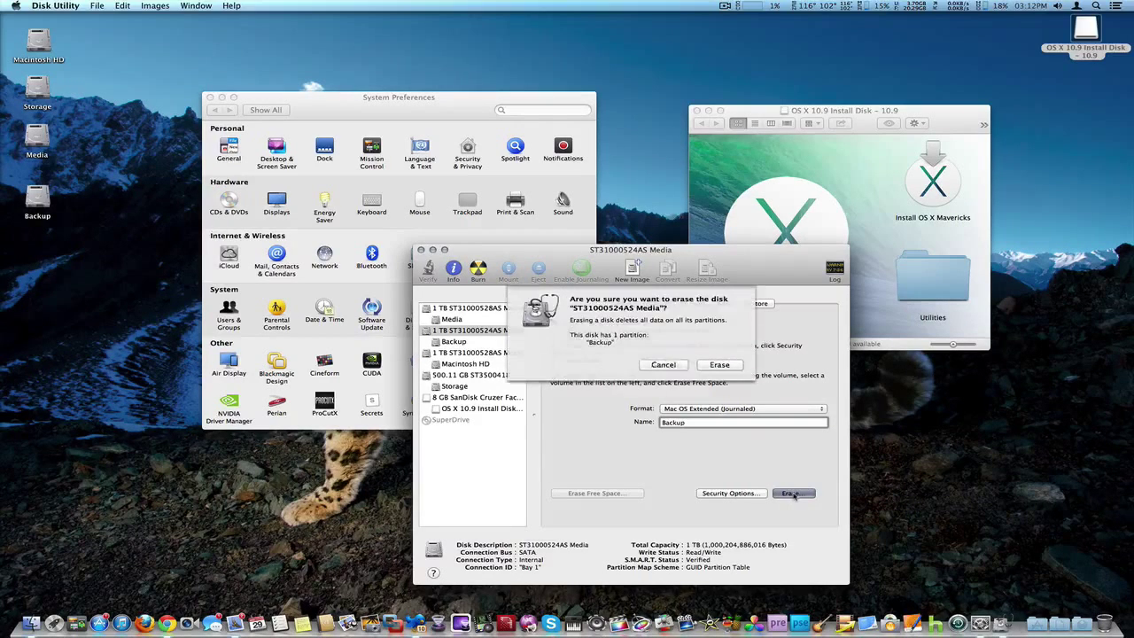
click(732, 366)
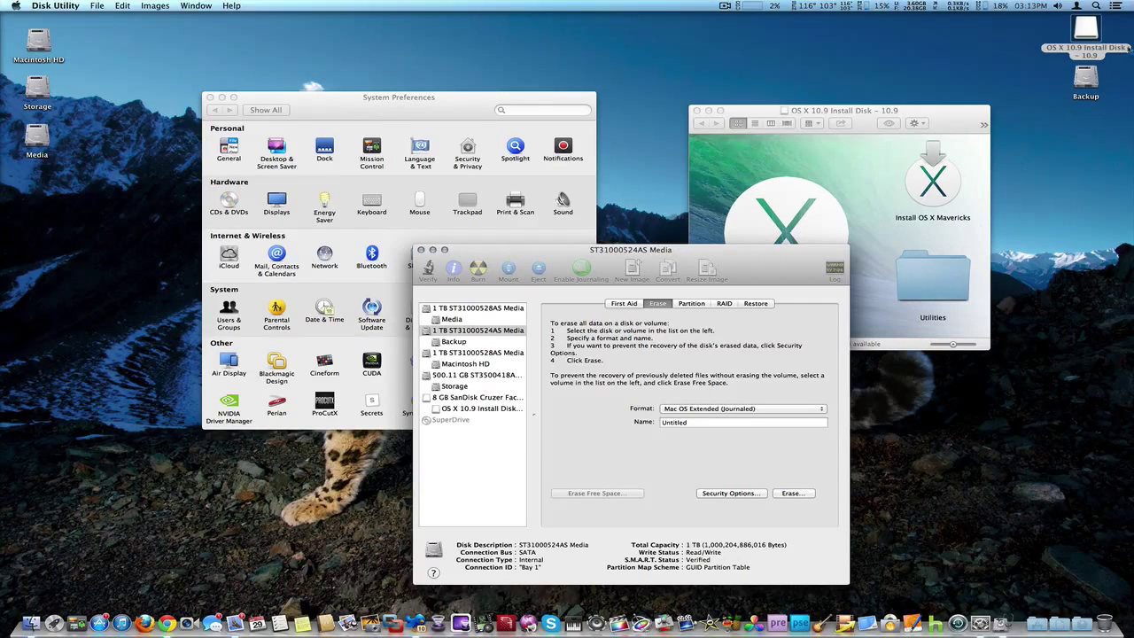
click(1086, 78)
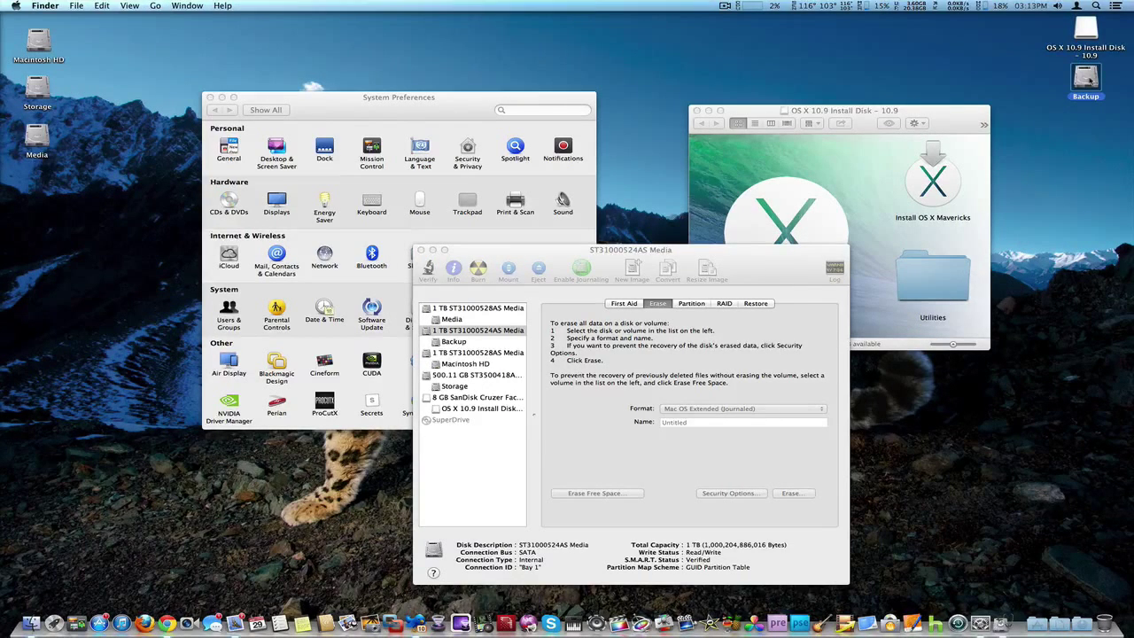
drag(1086, 78, 36, 191)
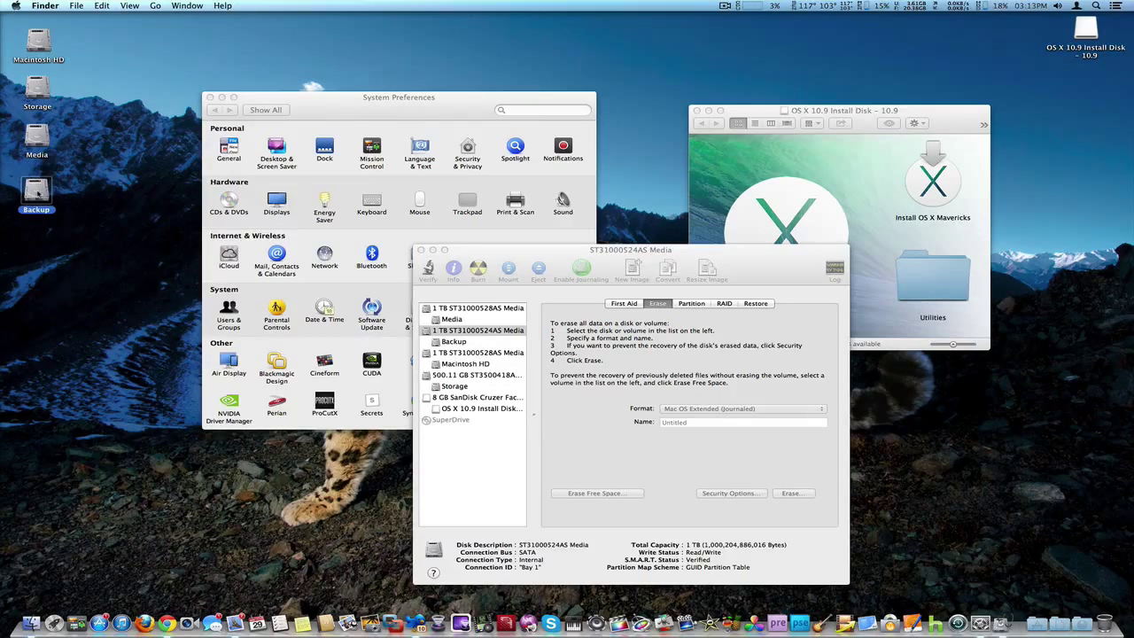
- Open the Backup volume to confirm it is empty, close it, and return to Disk Utility
double_click(36, 190)
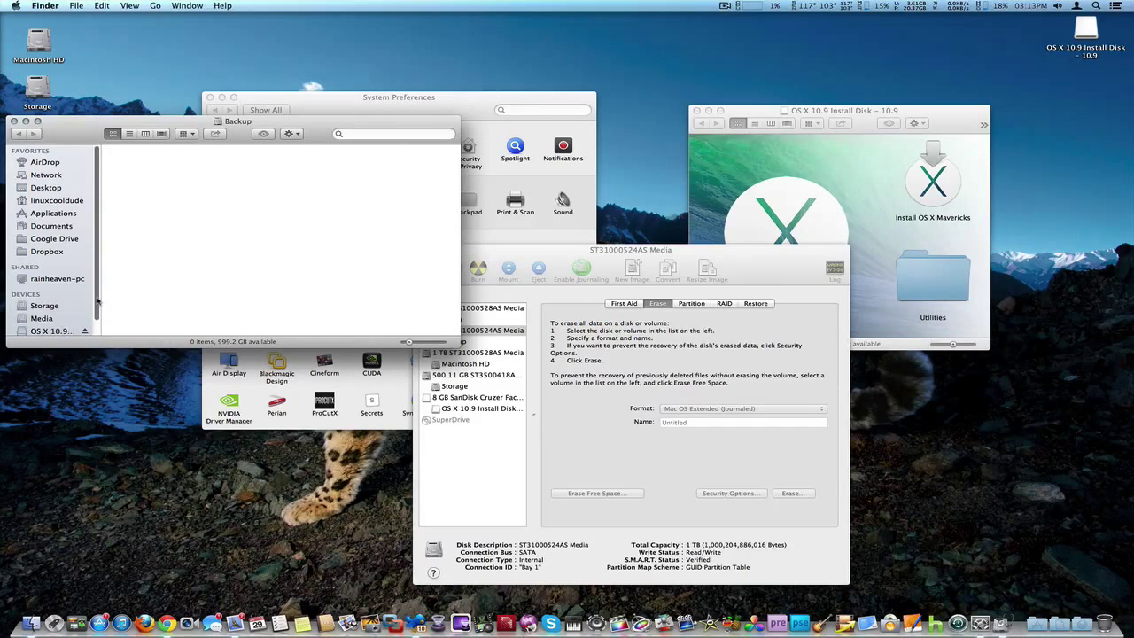
scroll(97, 302, down, 1)
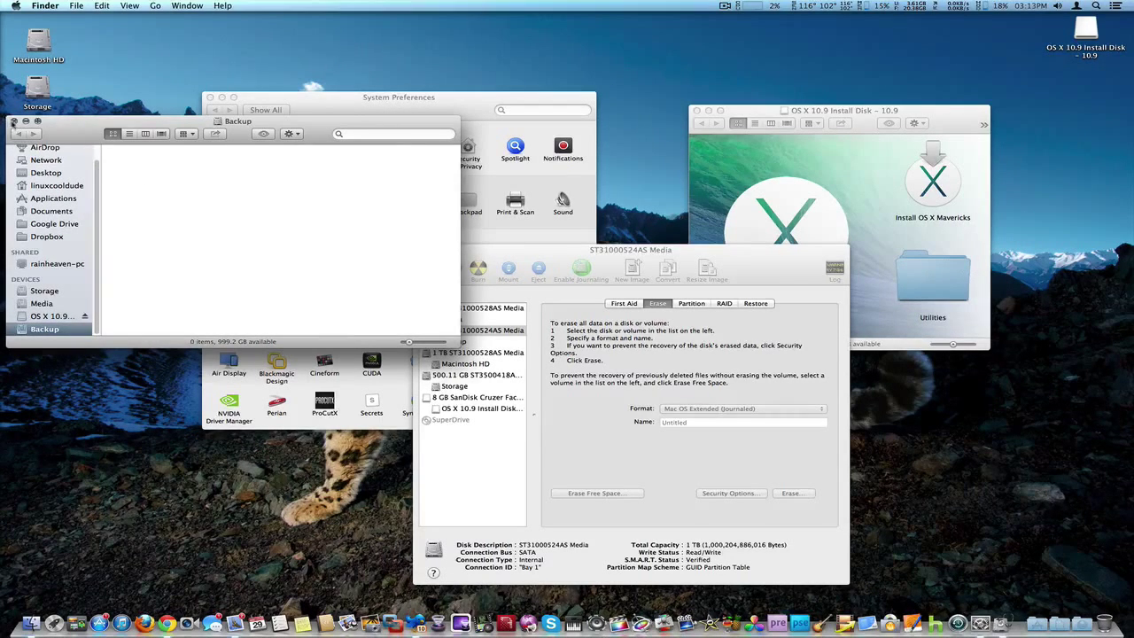
click(13, 120)
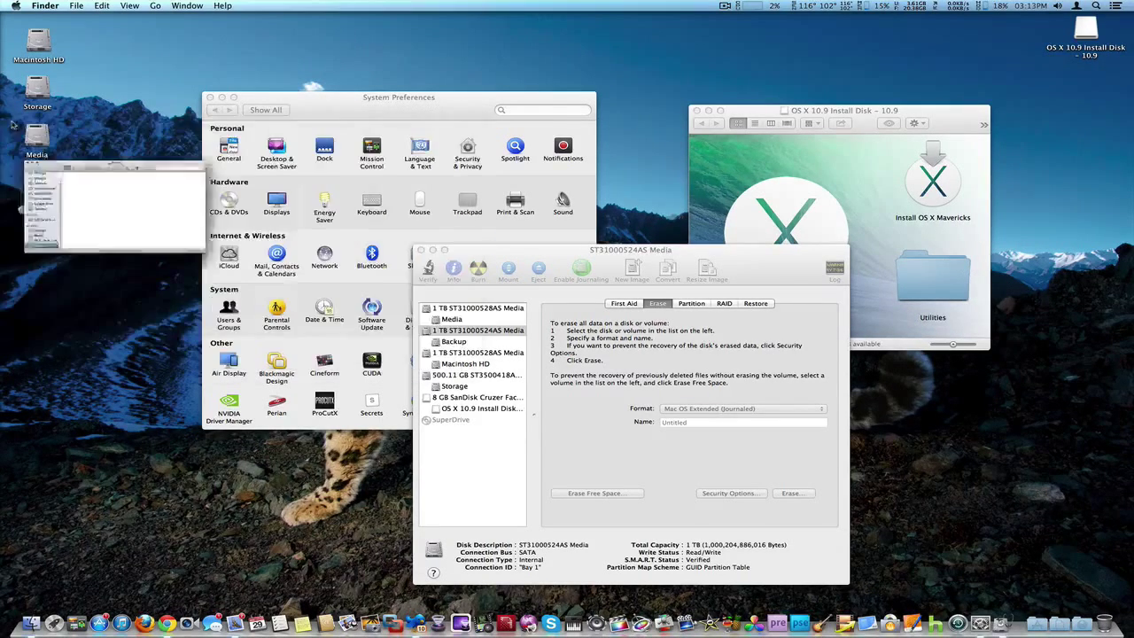
click(554, 266)
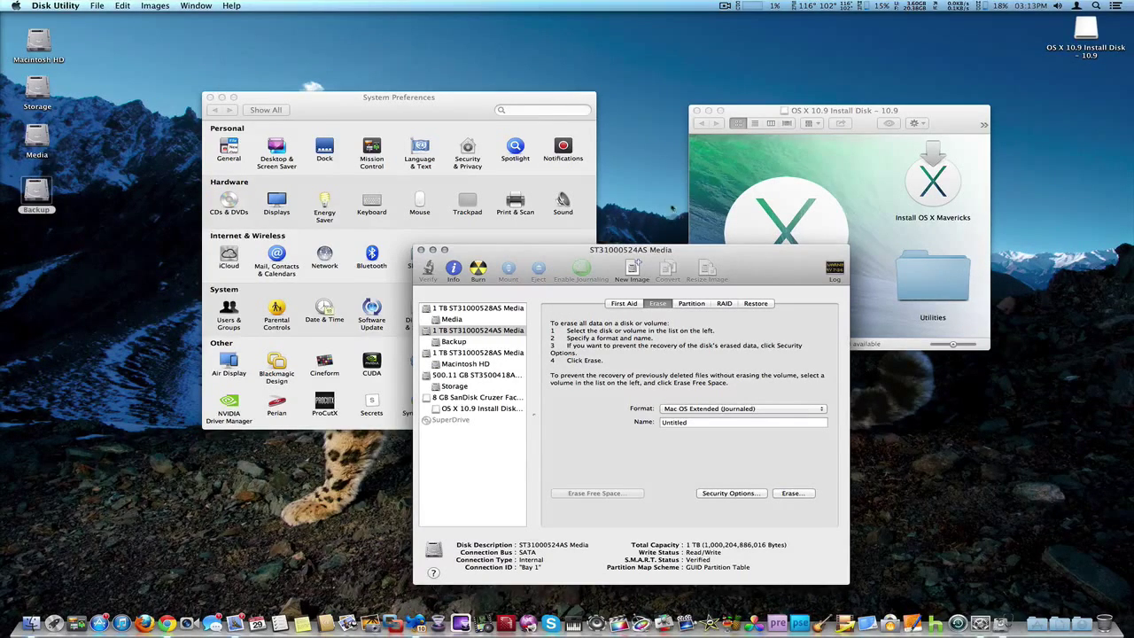
- Bring the System Preferences window to the front, leaving Disk Utility open
click(458, 111)
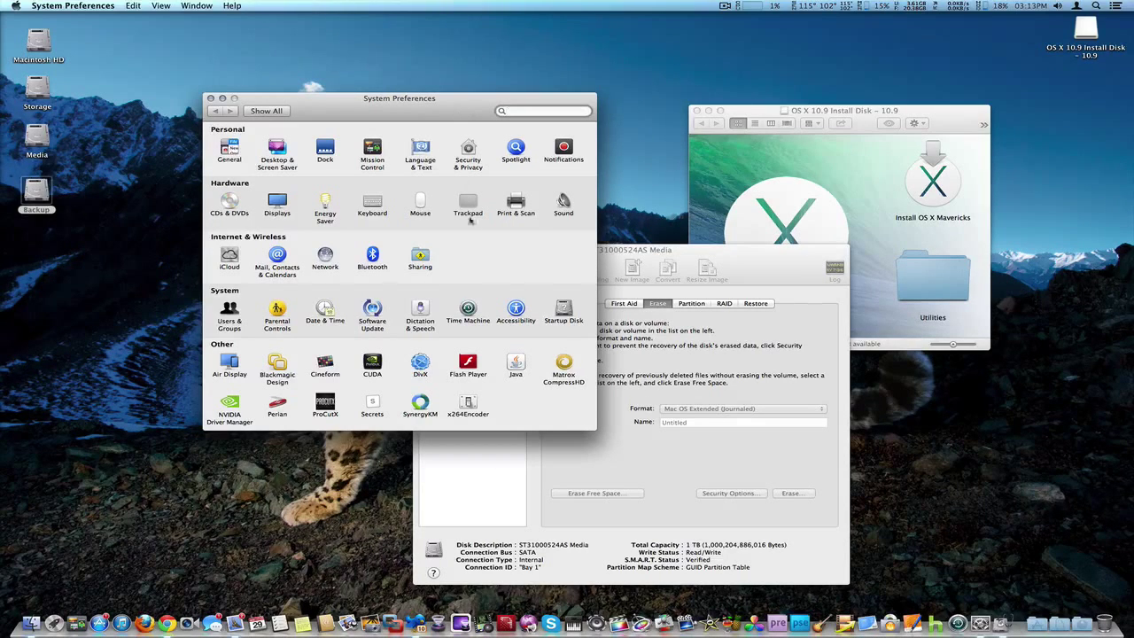
- In Startup Disk, confirm the OS X 10.9 Install Disk is offered and select it
click(564, 308)
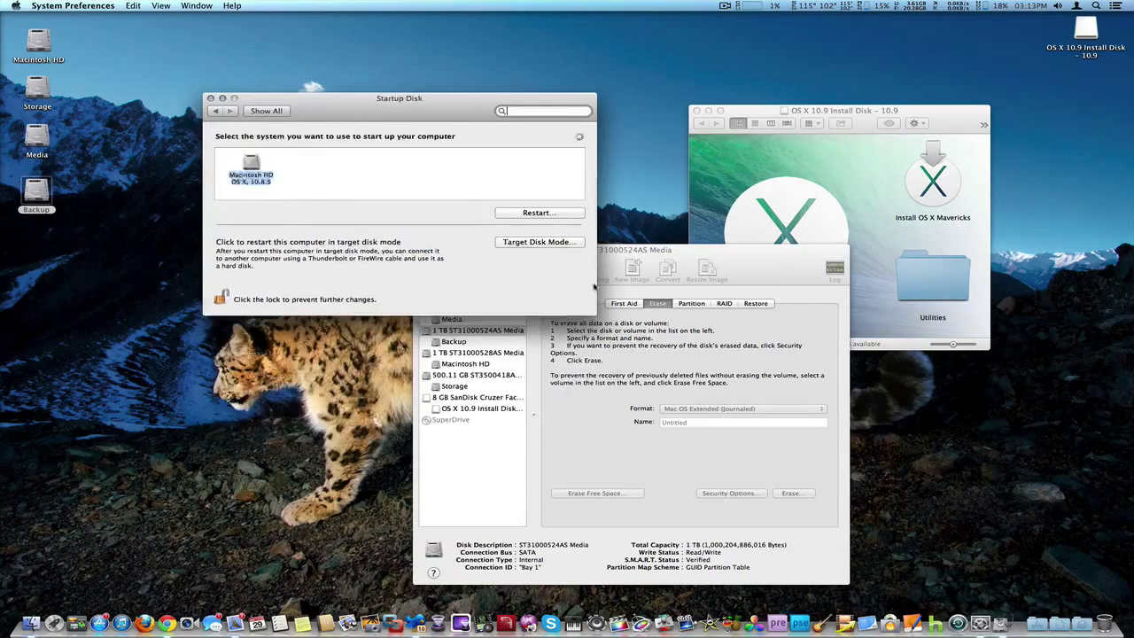
drag(951, 120, 948, 93)
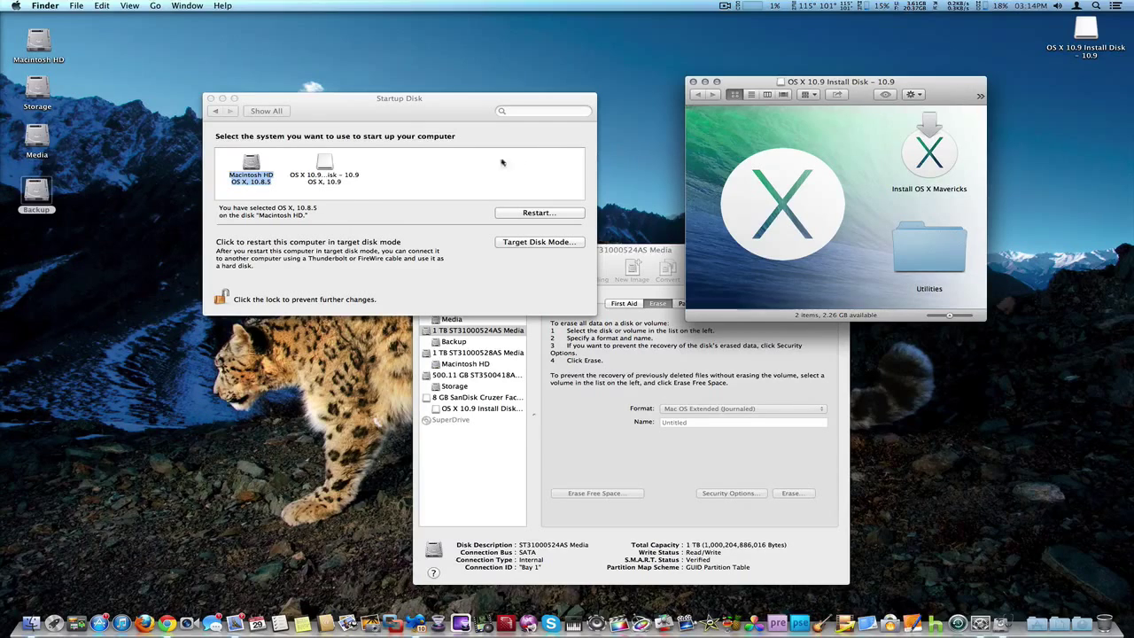
click(340, 111)
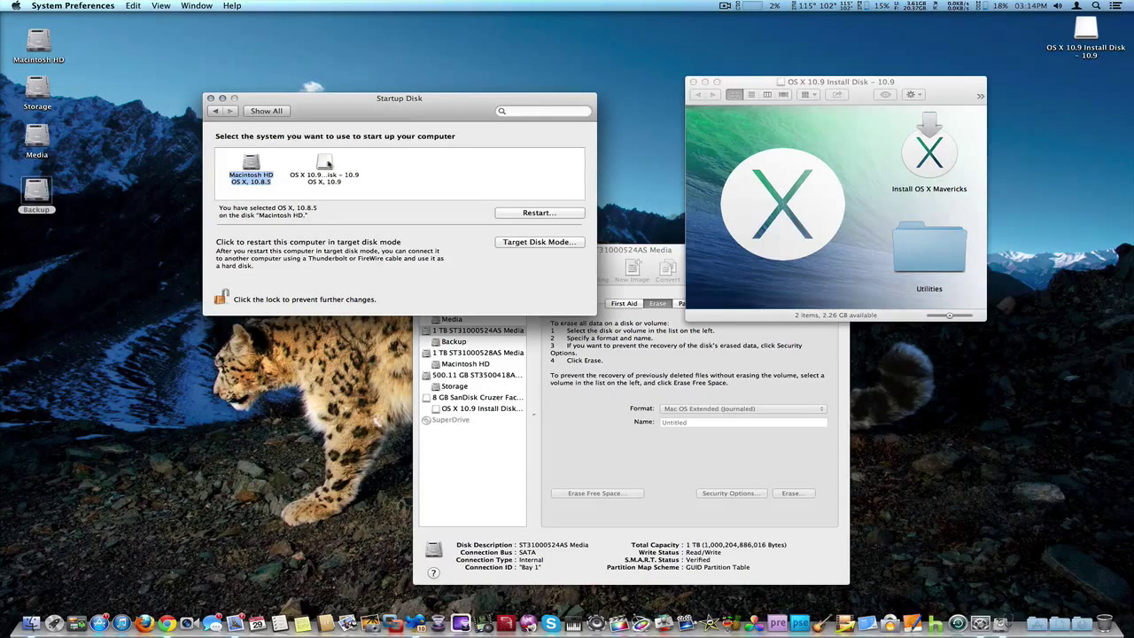
click(325, 162)
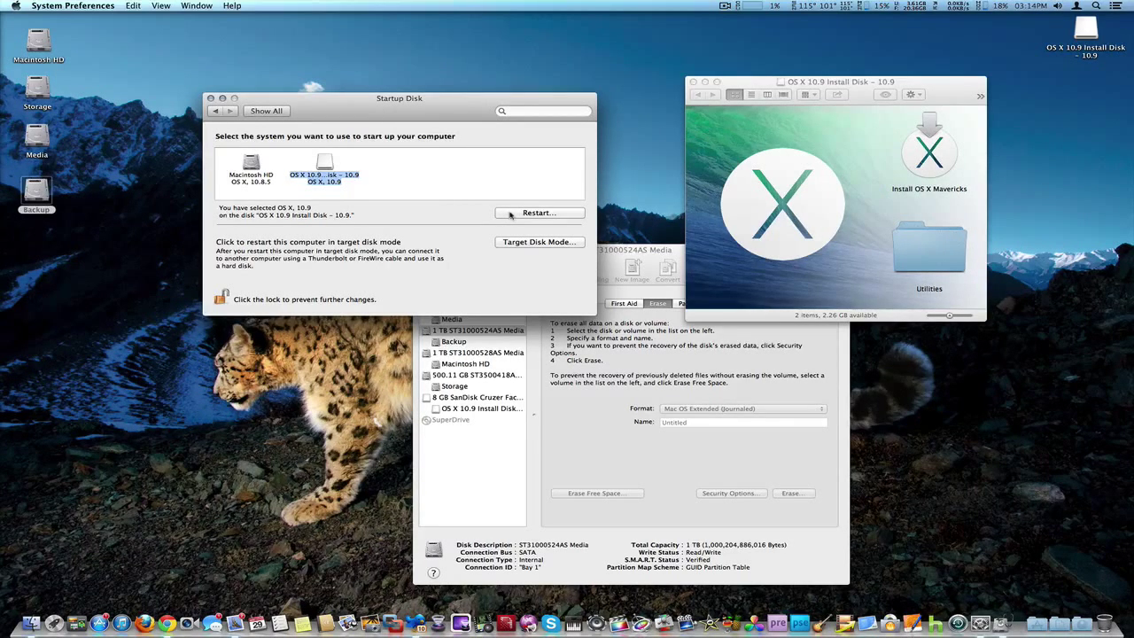
- Set the startup disk back to Macintosh HD and return to all preferences
click(243, 167)
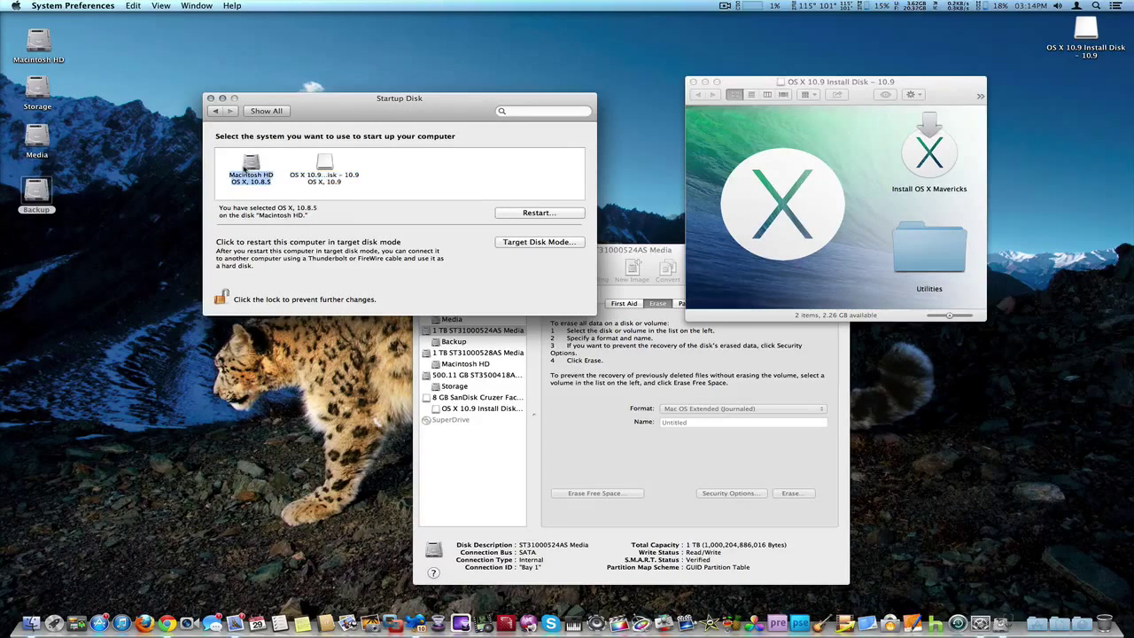
click(215, 112)
drag(351, 107, 241, 68)
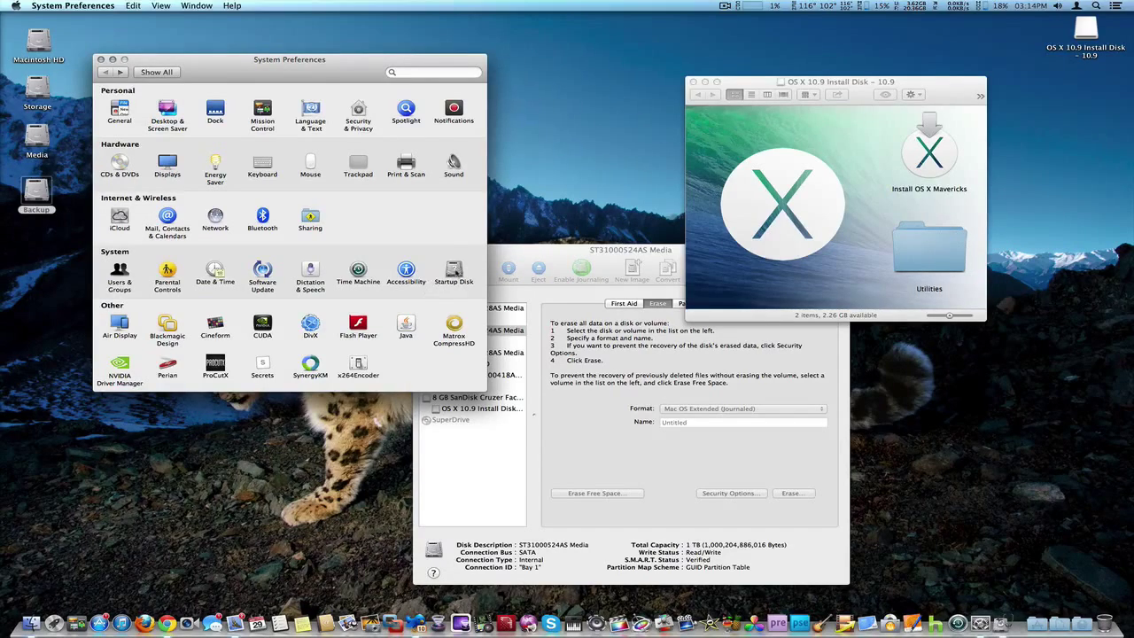
- Launch QuickBoot from the Applications stack in the Dock
click(1043, 615)
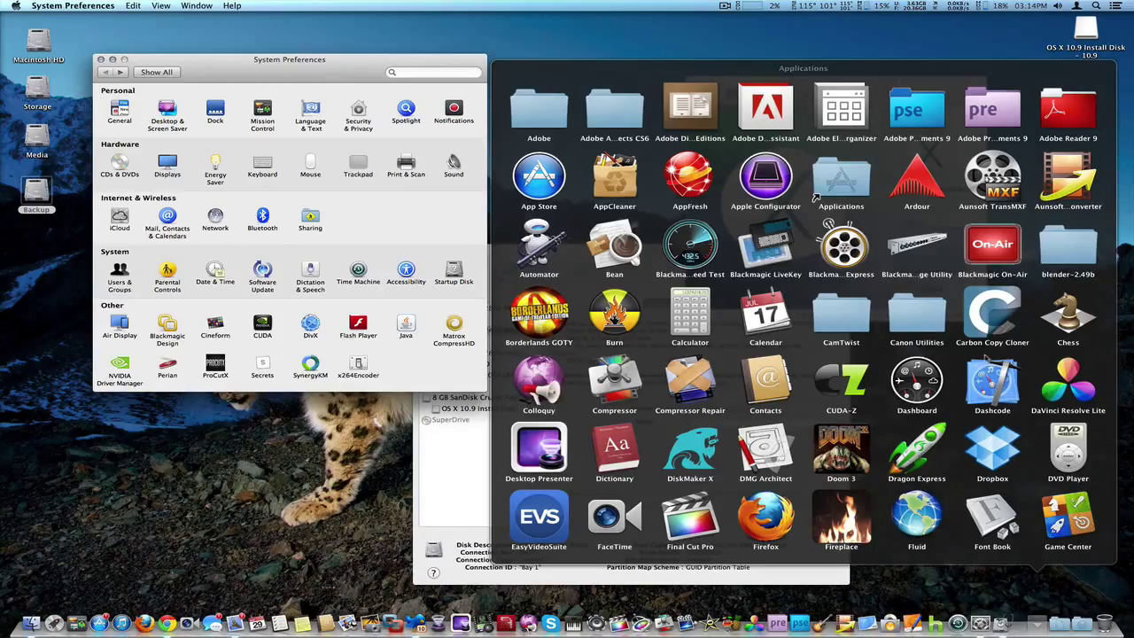
scroll(815, 197, down, 5)
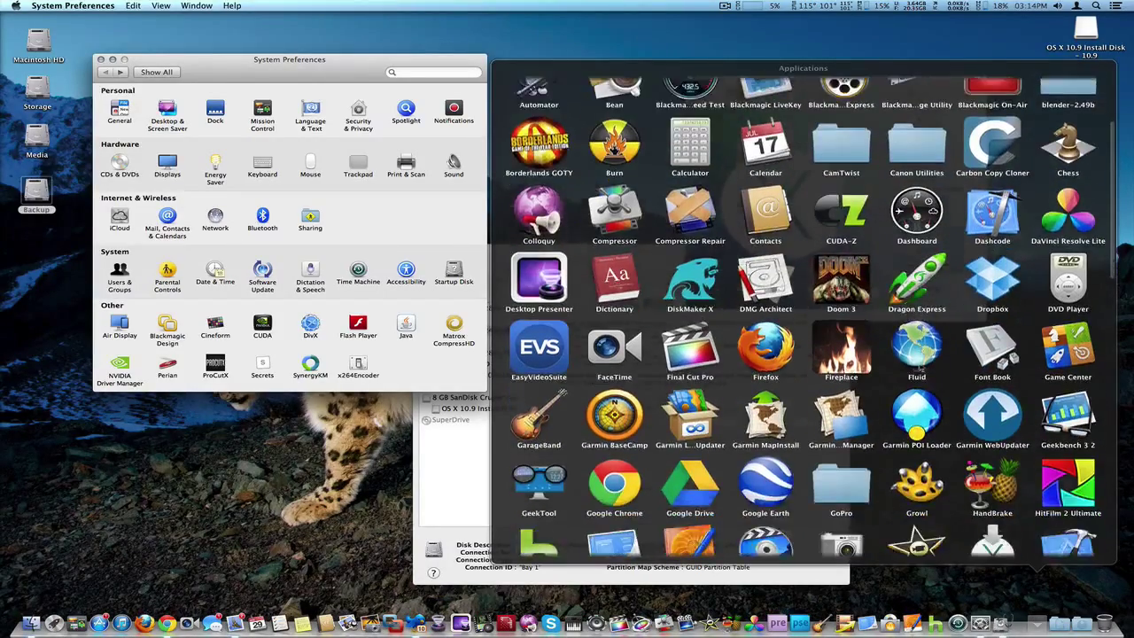
scroll(888, 380, down, 10)
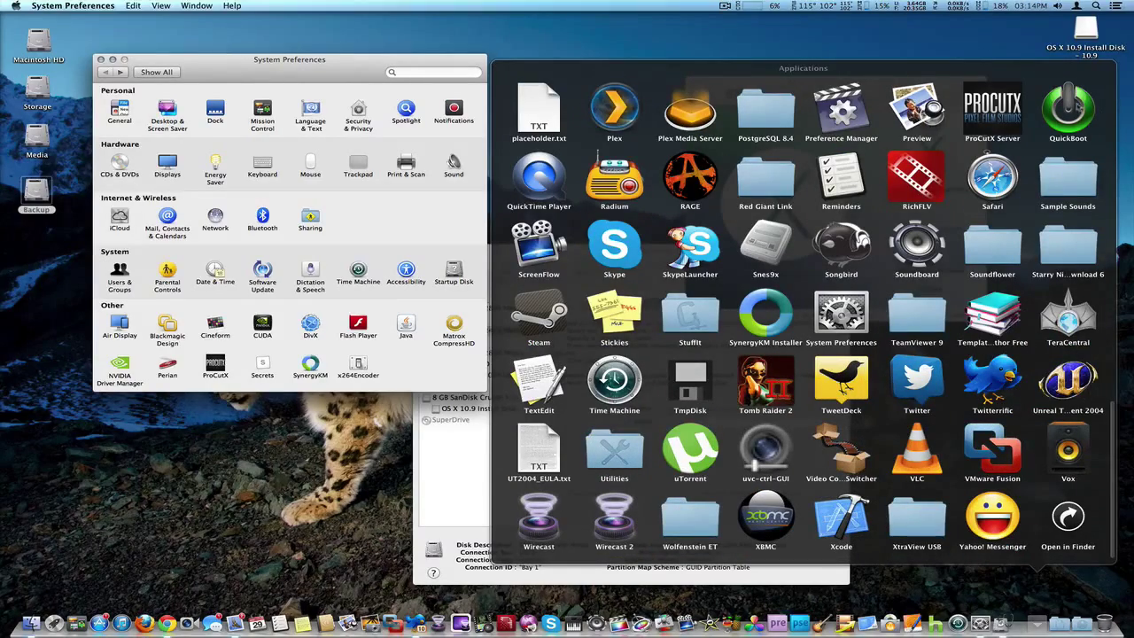
click(1076, 107)
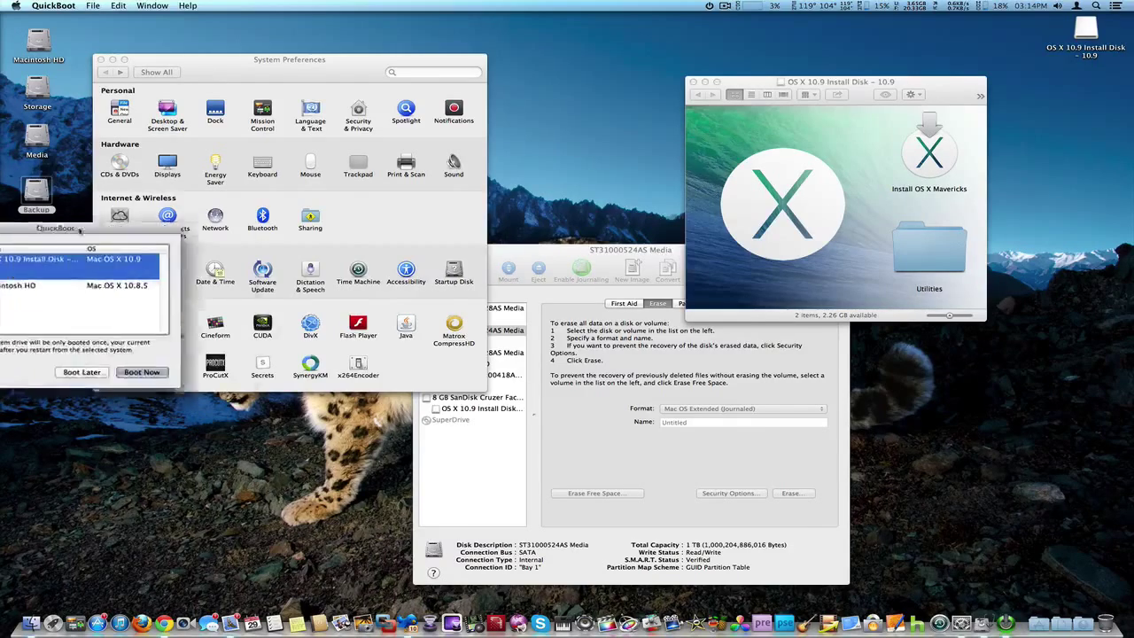
- In QuickBoot, select OS X 10.9 Install Disk as the one-time boot drive
drag(80, 251, 652, 372)
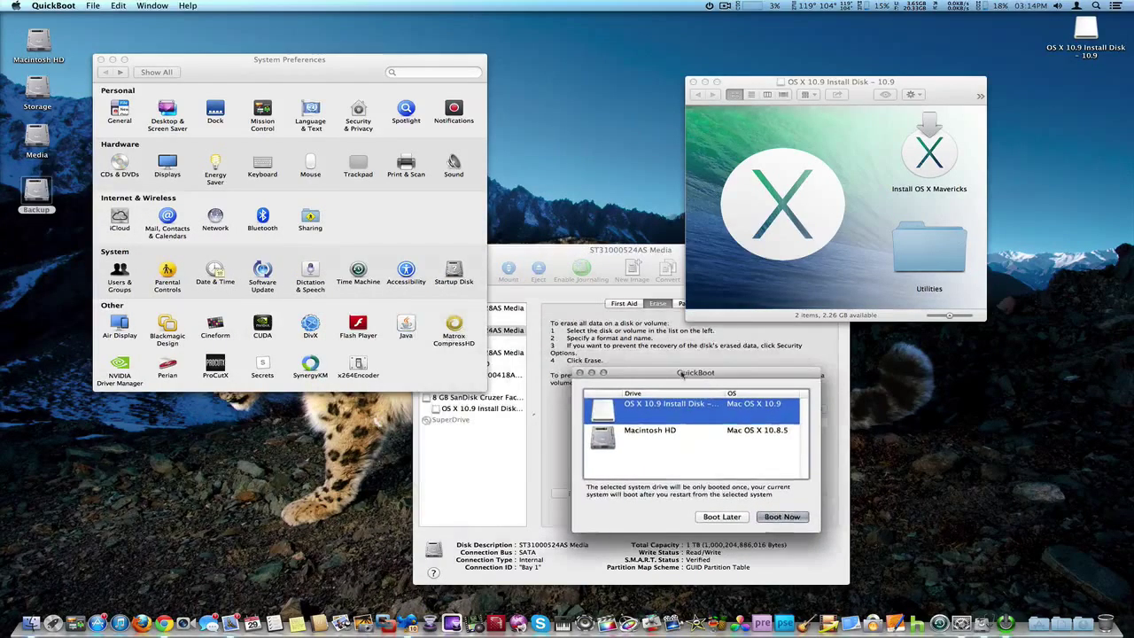
click(650, 442)
click(657, 412)
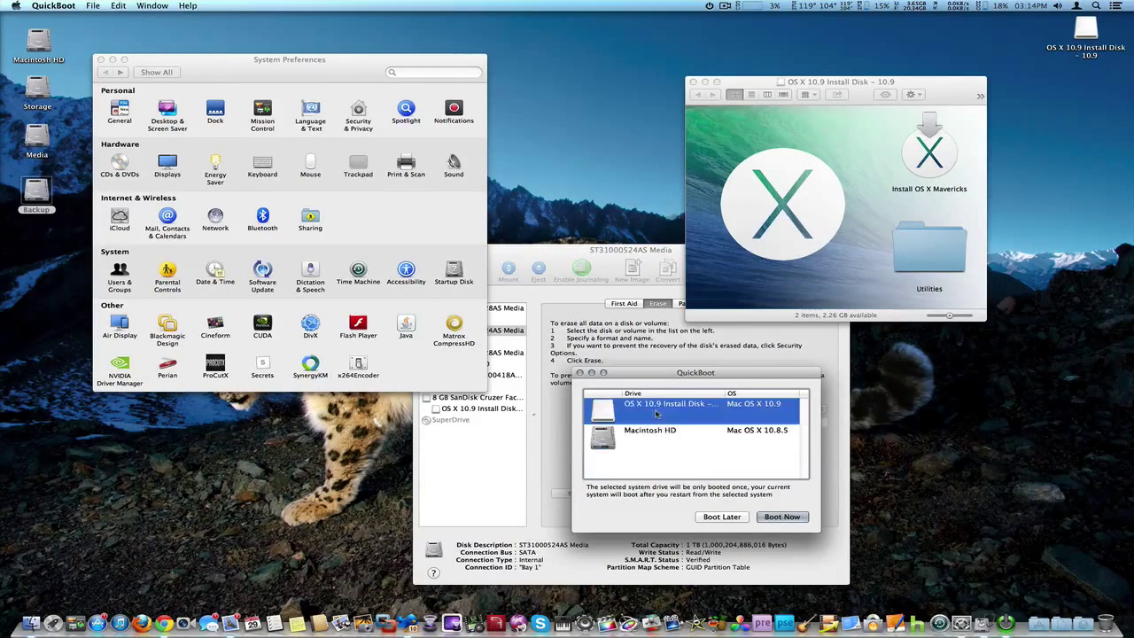